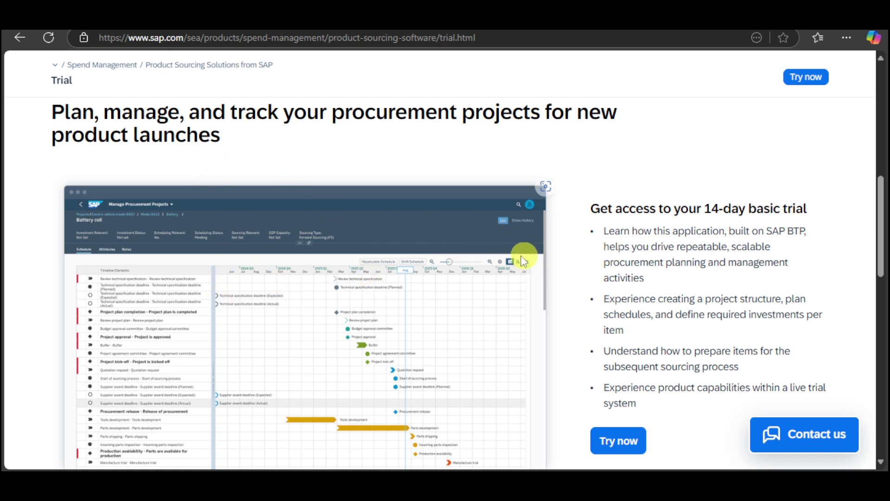
# Request the SAP Ariba Procurement Planning free trial and read through its welcome message to launch it.
pyautogui.scroll(10, 520, 258)
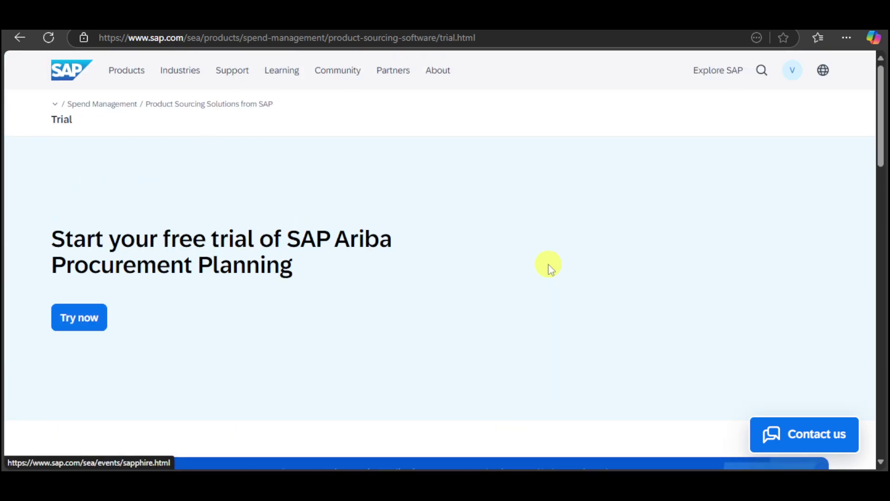
pyautogui.click(100, 323)
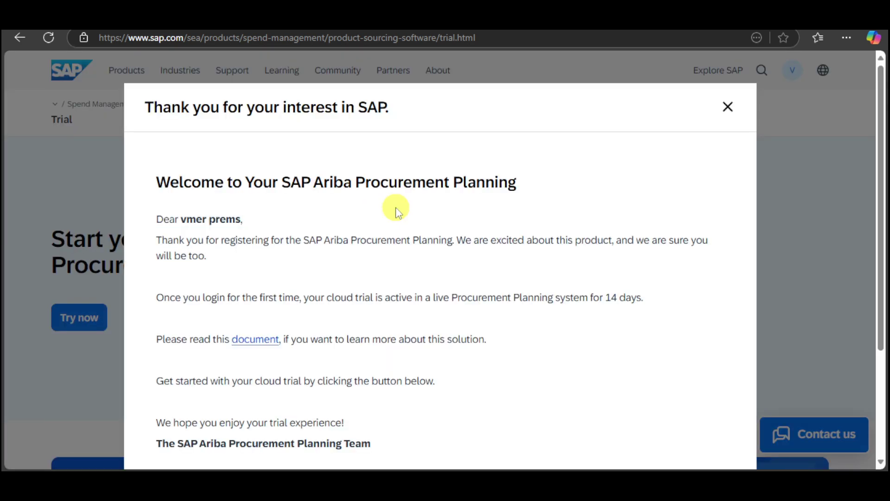
pyautogui.scroll(-3, 371, 314)
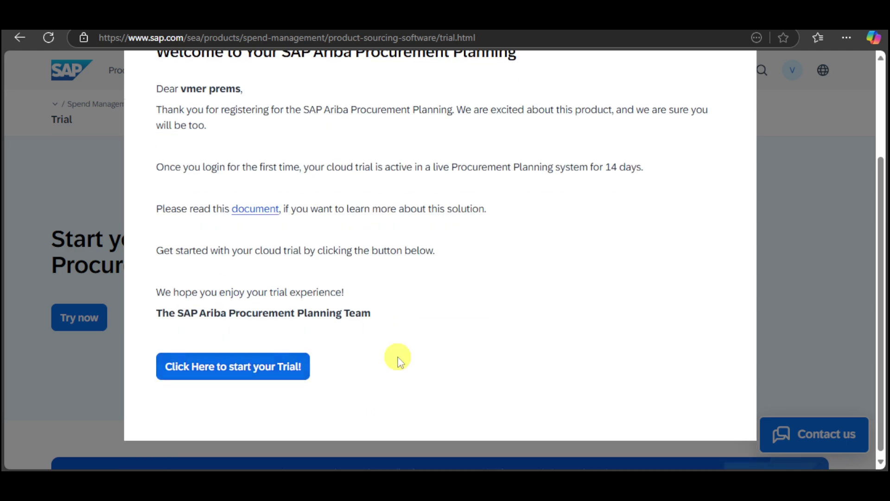
pyautogui.scroll(2, 398, 359)
pyautogui.scroll(1, 399, 360)
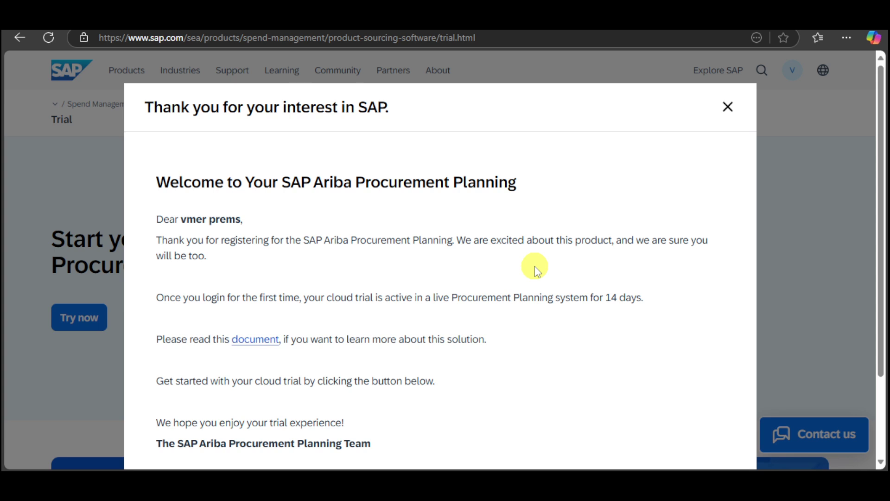
pyautogui.scroll(-3, 391, 302)
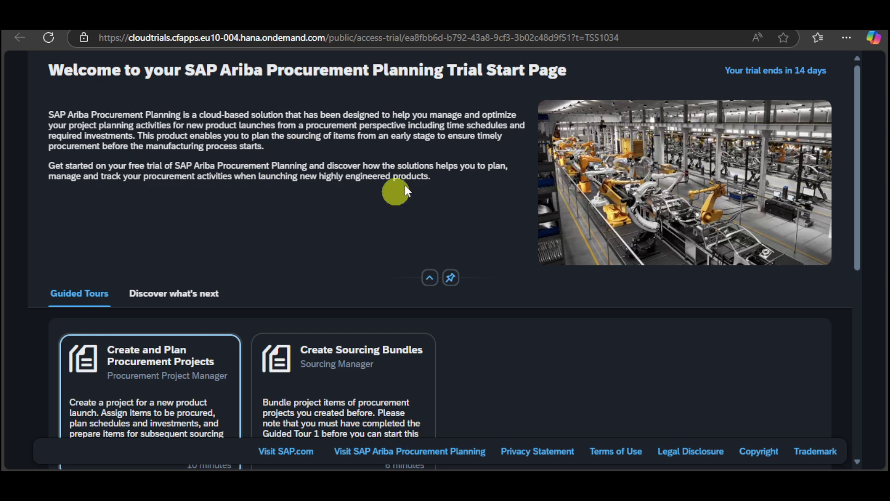
# Start the Create and Plan Procurement Projects guided tour and open the Manage Procurement Projects app.
pyautogui.scroll(-2, 453, 166)
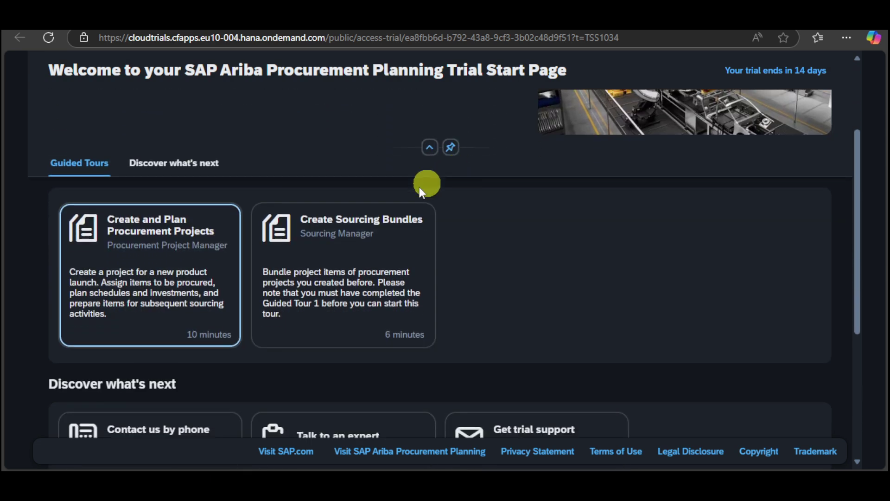
pyautogui.scroll(-3, 343, 244)
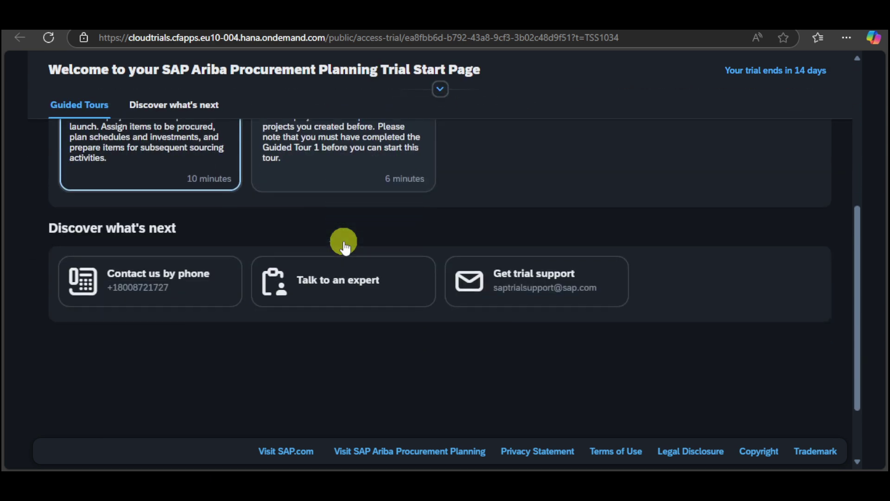
pyautogui.scroll(5, 454, 271)
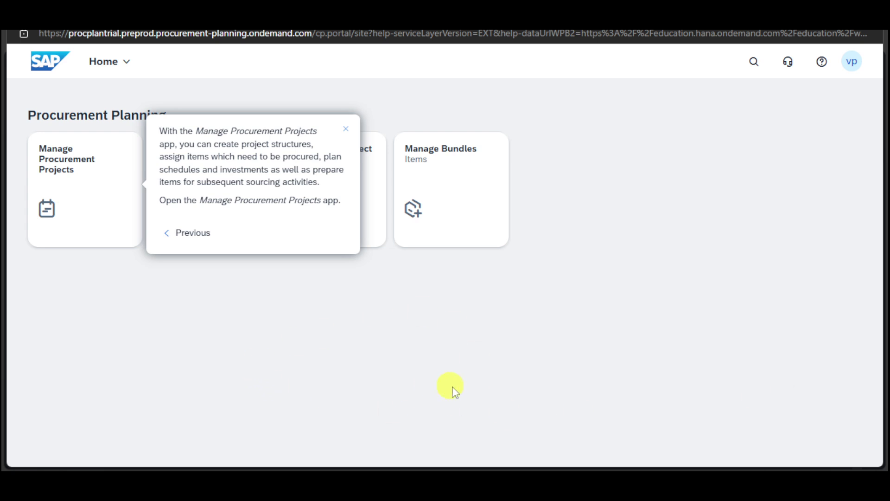
pyautogui.click(105, 178)
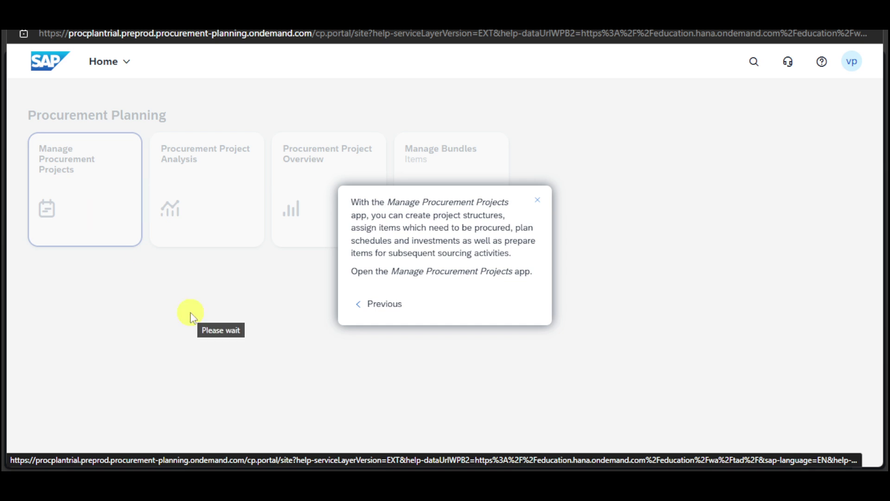
pyautogui.click(131, 204)
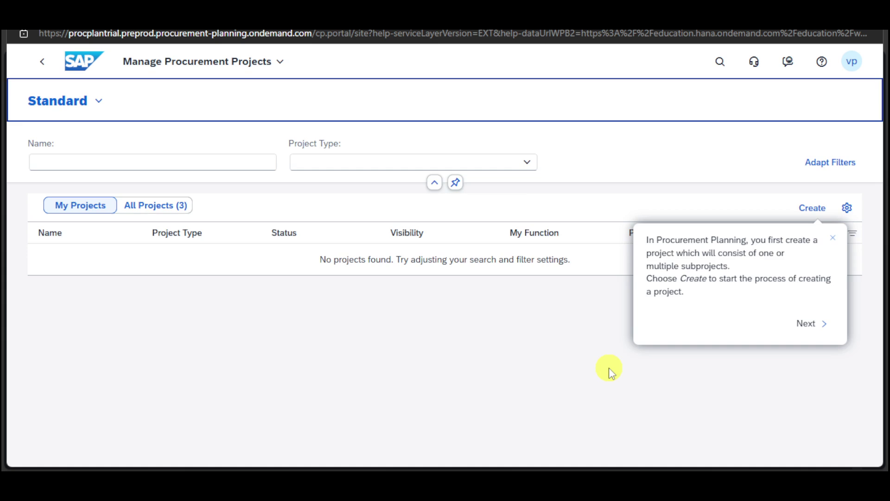
# Begin a new procurement project named "Labs Construction" with the project type Forklift.
pyautogui.click(812, 209)
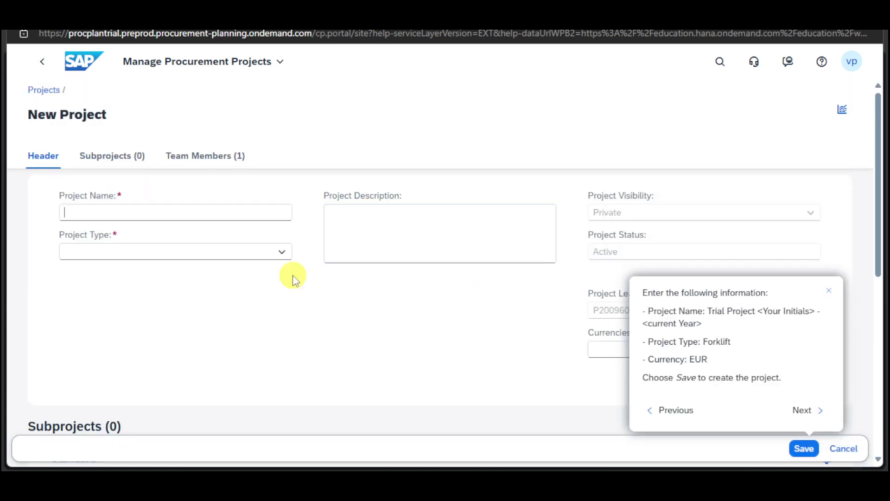
pyautogui.click(223, 209)
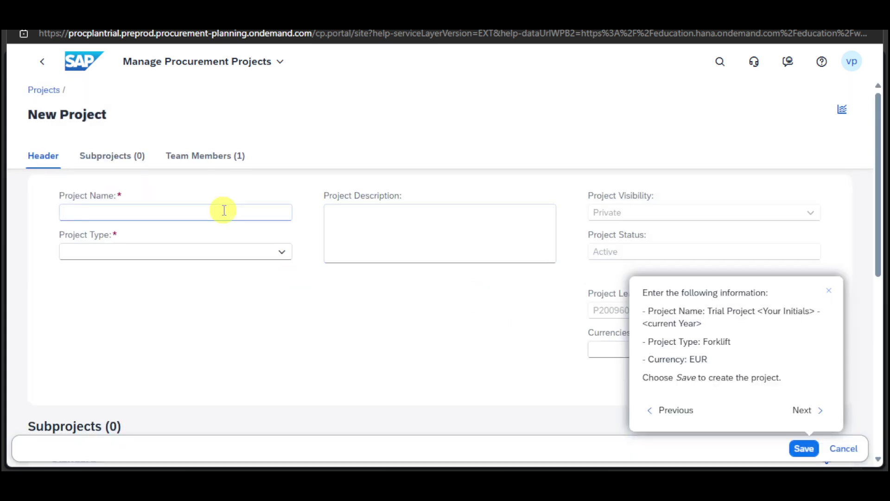
pyautogui.write('Tiara')
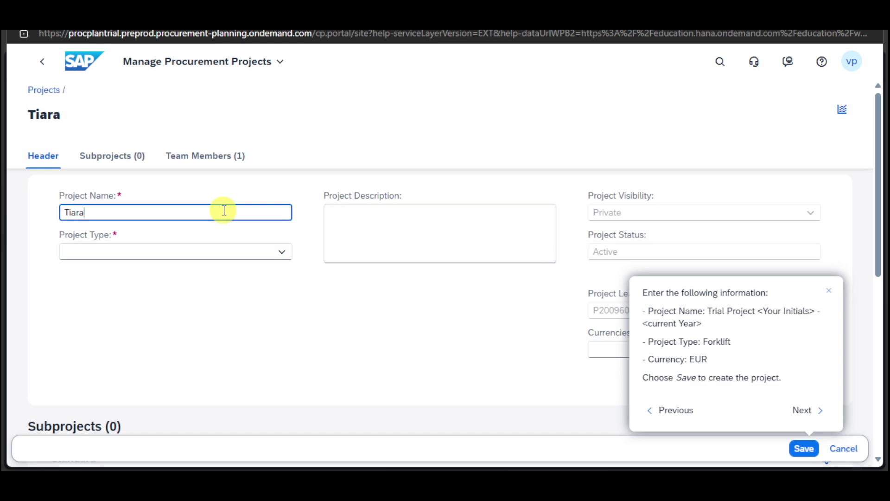
pyautogui.hotkey('ctrl', 'a')
pyautogui.write('Labs Construction')
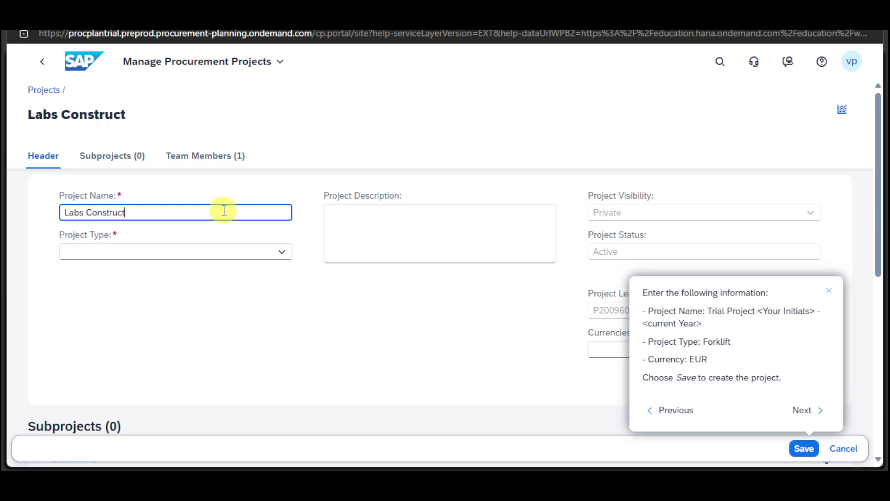
pyautogui.click(258, 253)
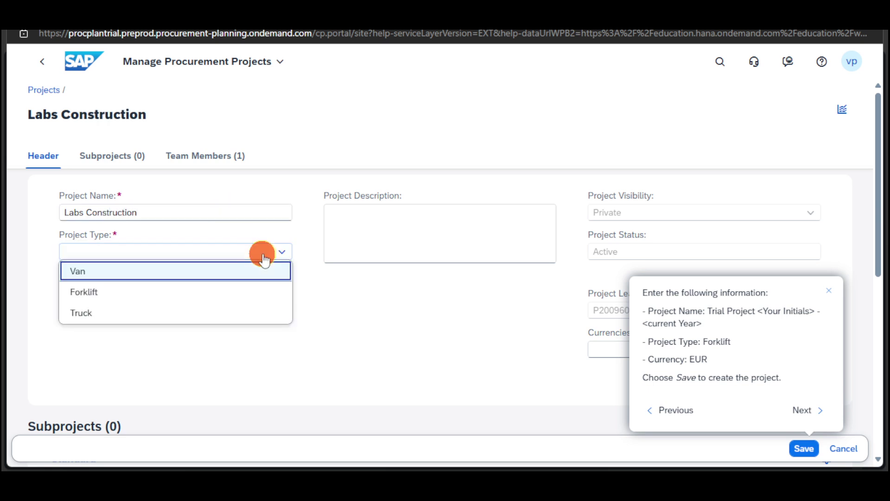
pyautogui.click(236, 288)
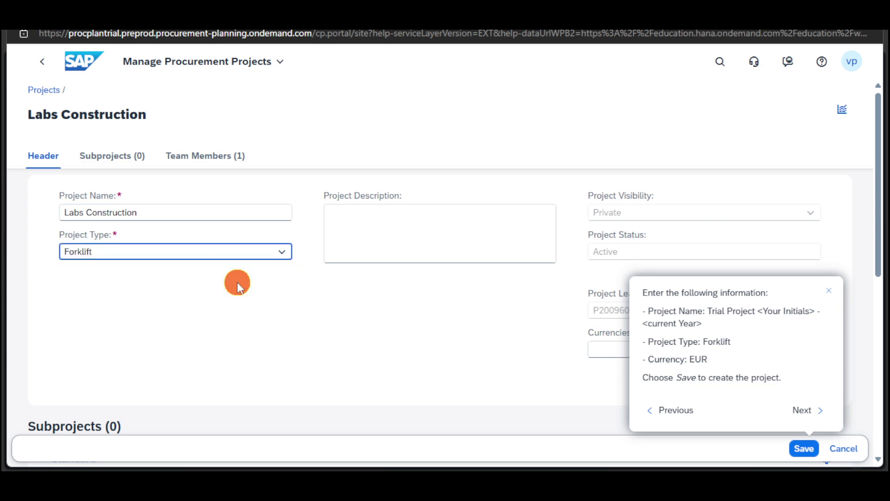
# Enter "construction for lab" as the project description and choose USD as the project currency.
pyautogui.click(445, 240)
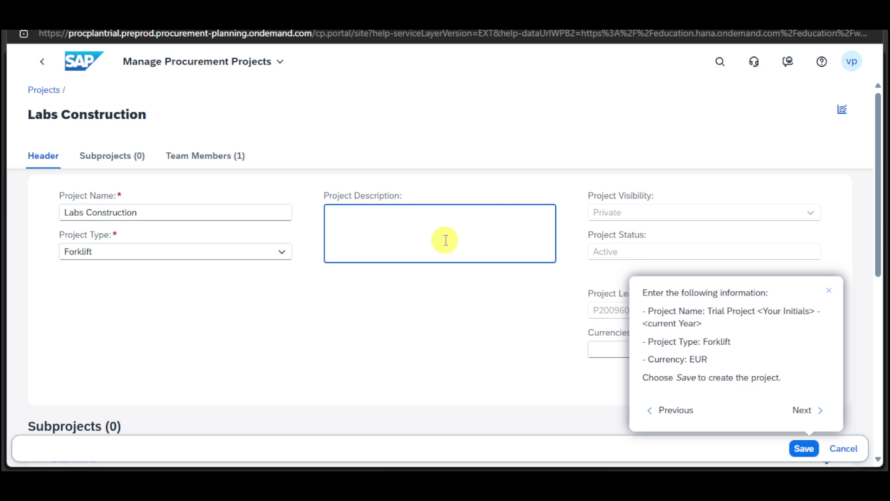
pyautogui.write('construction for lab')
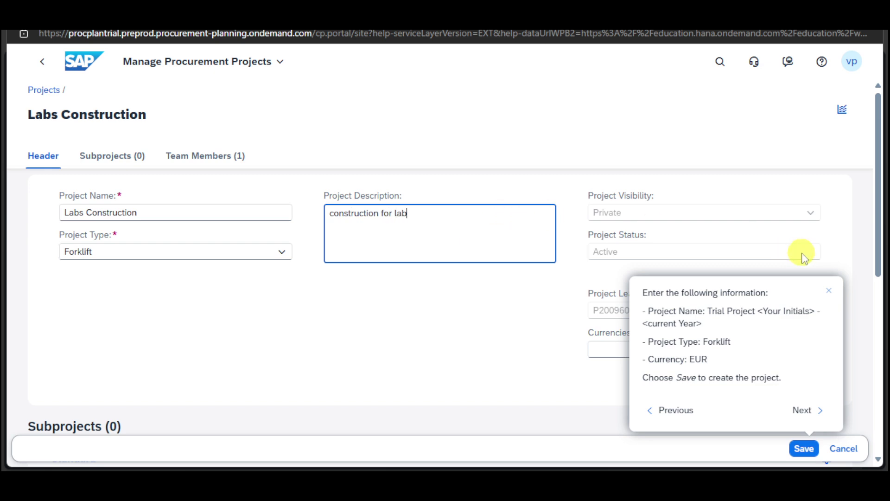
pyautogui.scroll(-2, 735, 240)
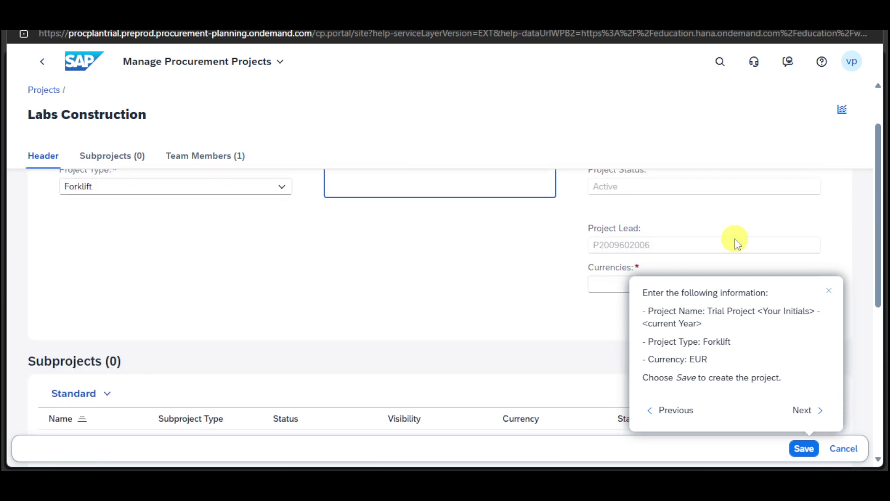
pyautogui.scroll(-2, 618, 230)
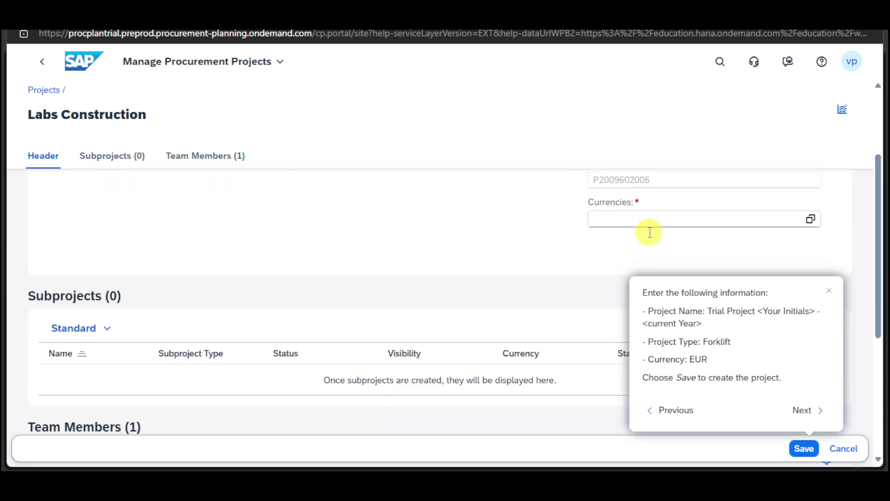
pyautogui.click(673, 216)
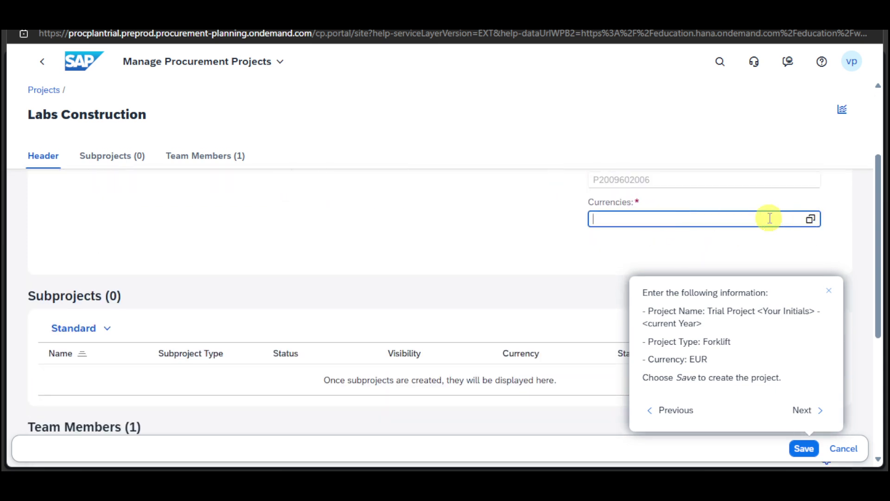
pyautogui.write('USD')
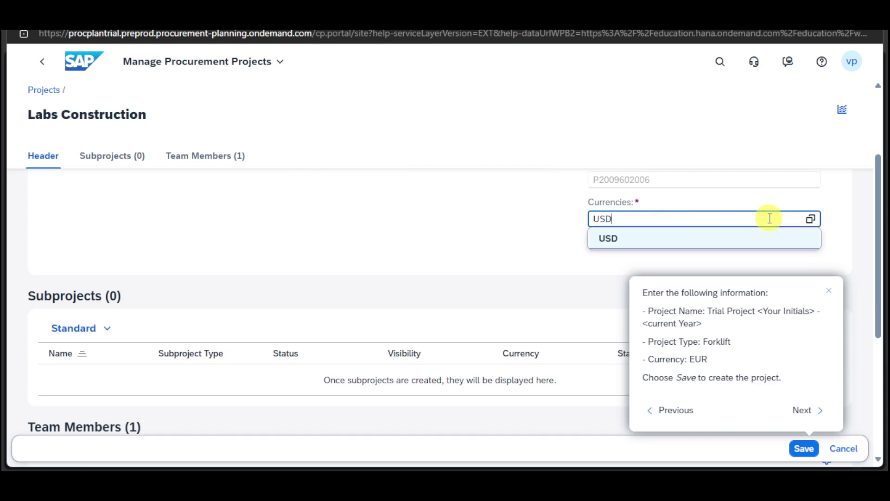
pyautogui.click(719, 240)
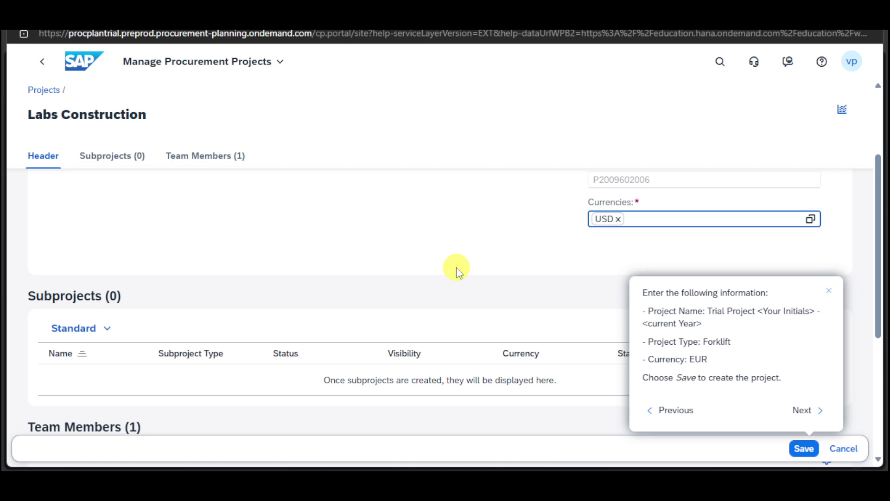
# Check the subprojects and team members sections, and save the new Labs Construction project.
pyautogui.scroll(-2, 456, 267)
pyautogui.scroll(-2, 400, 281)
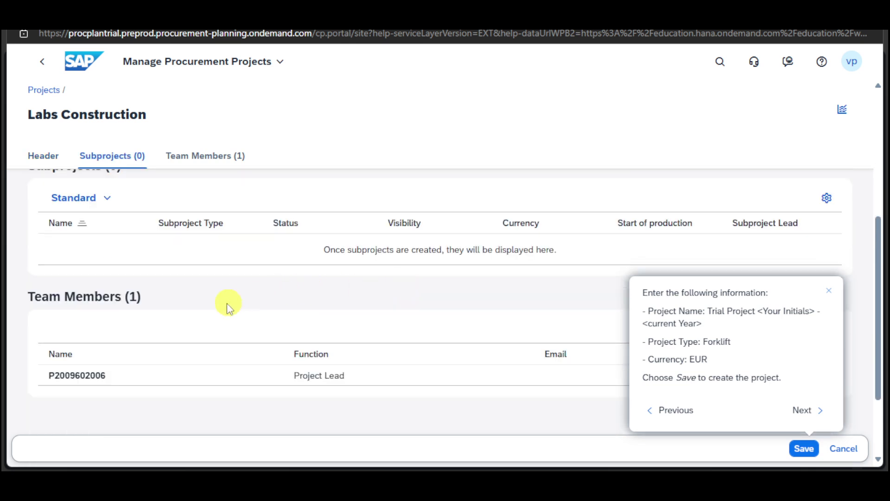
pyautogui.scroll(-2, 394, 374)
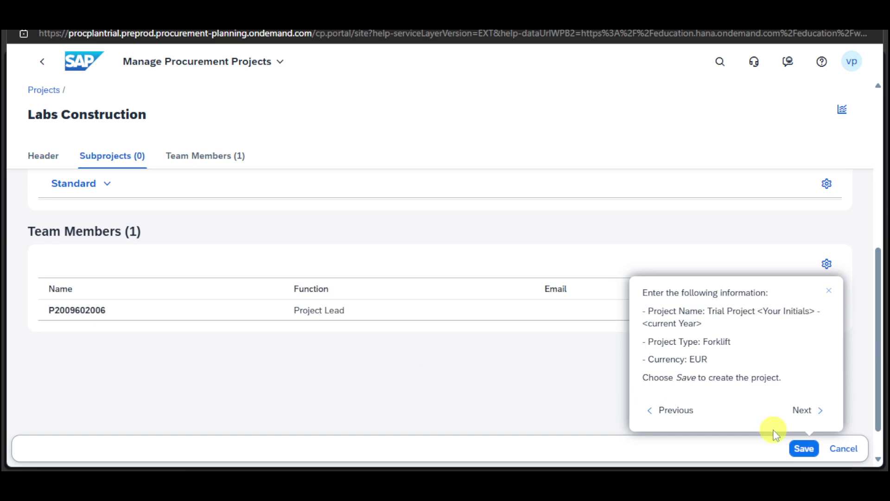
pyautogui.click(803, 448)
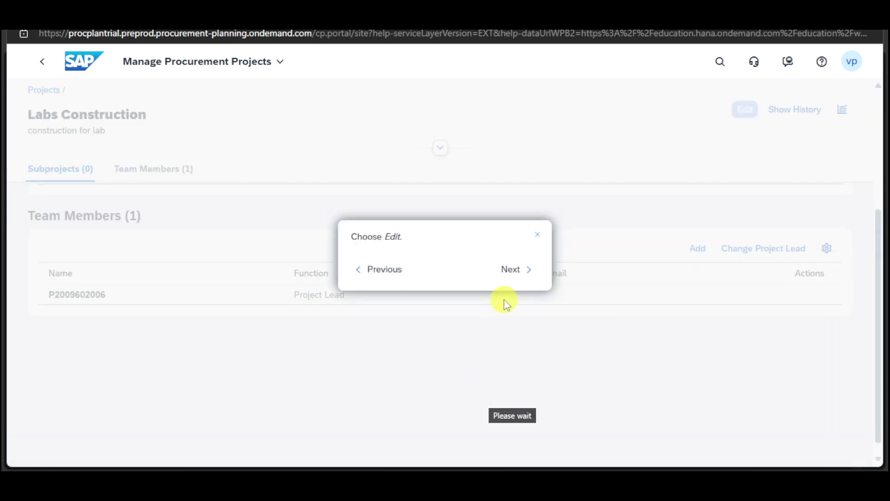
# Edit the Labs Construction project to set its visibility to Public, accept the warning and save the change.
pyautogui.click(703, 110)
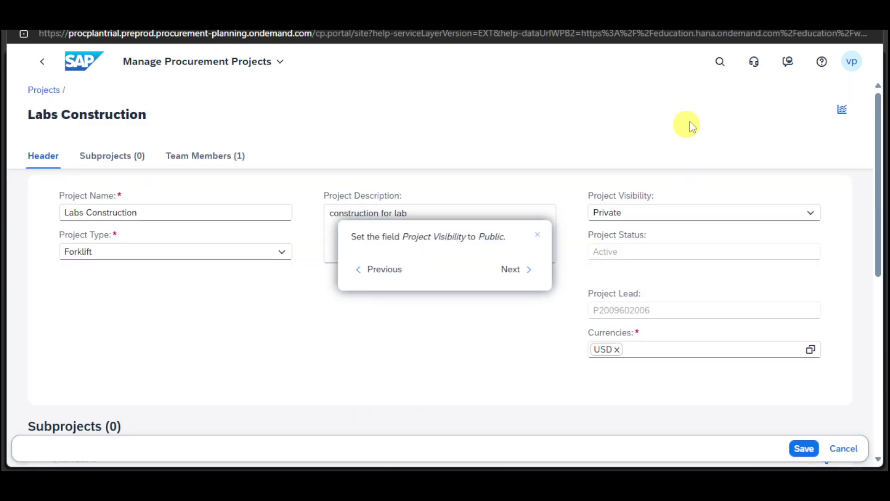
pyautogui.click(621, 214)
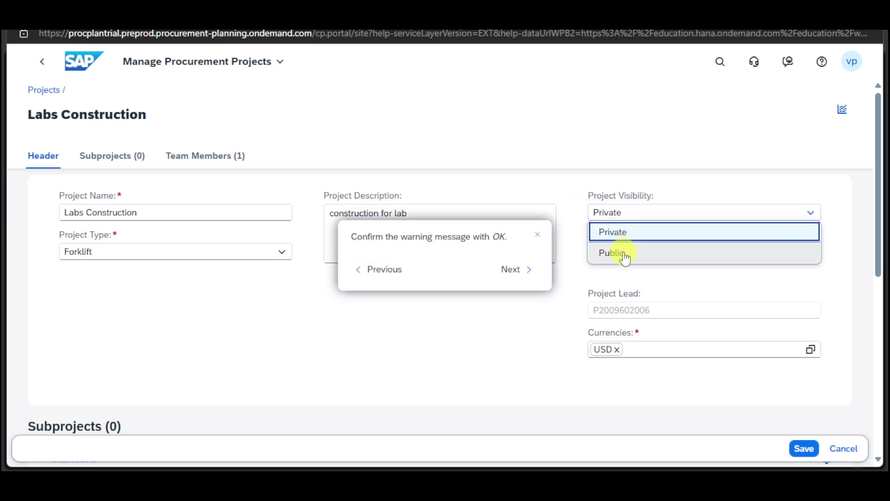
pyautogui.click(622, 254)
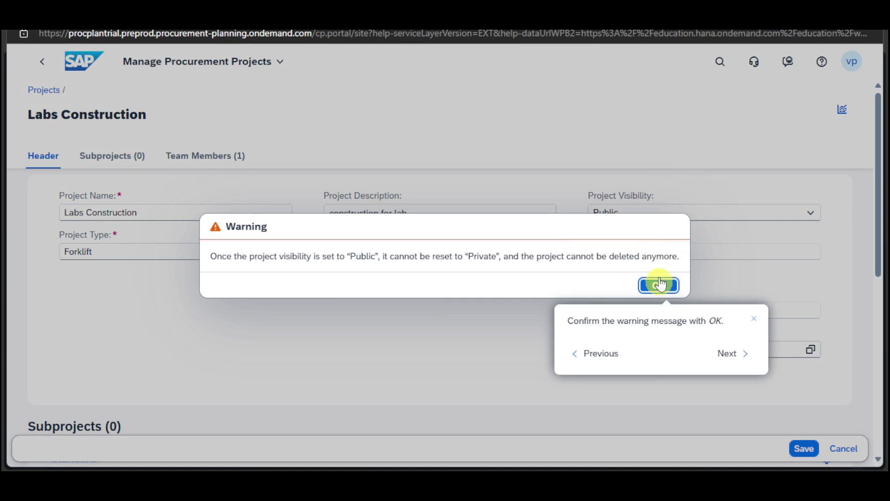
pyautogui.click(658, 288)
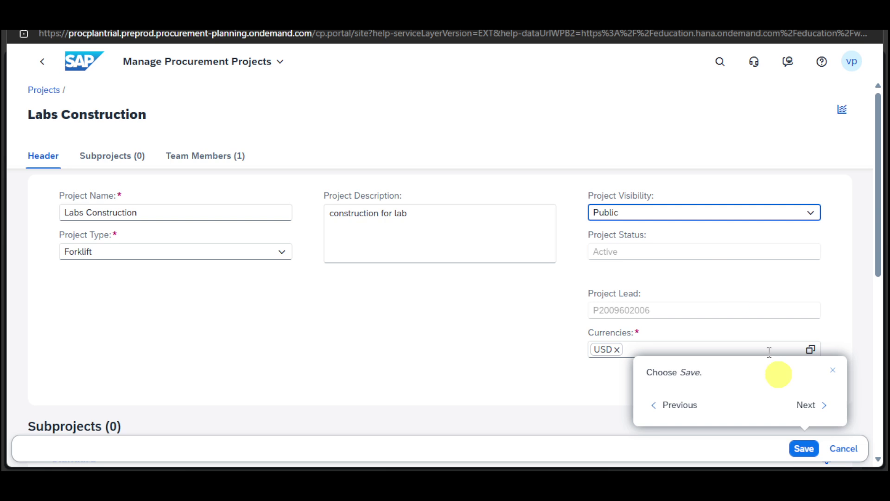
pyautogui.click(804, 448)
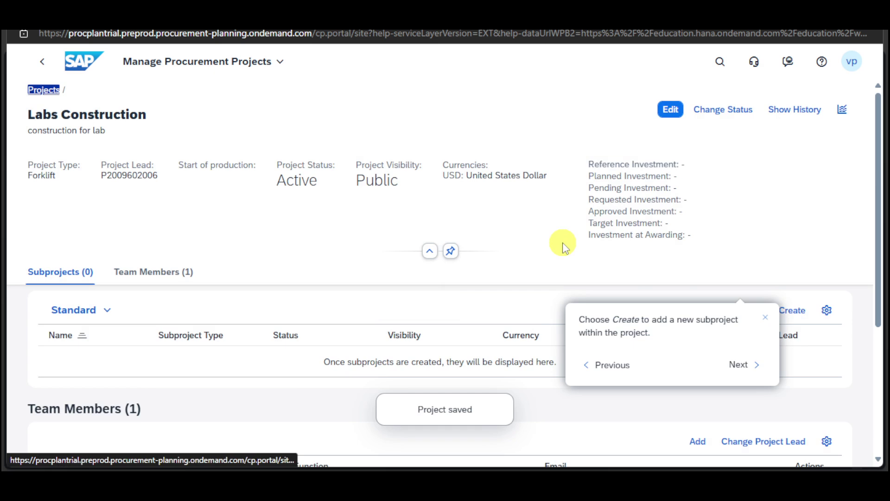
# Begin a new subproject under Labs Construction named "Receiving Area" with the subproject type Medium.
pyautogui.click(801, 319)
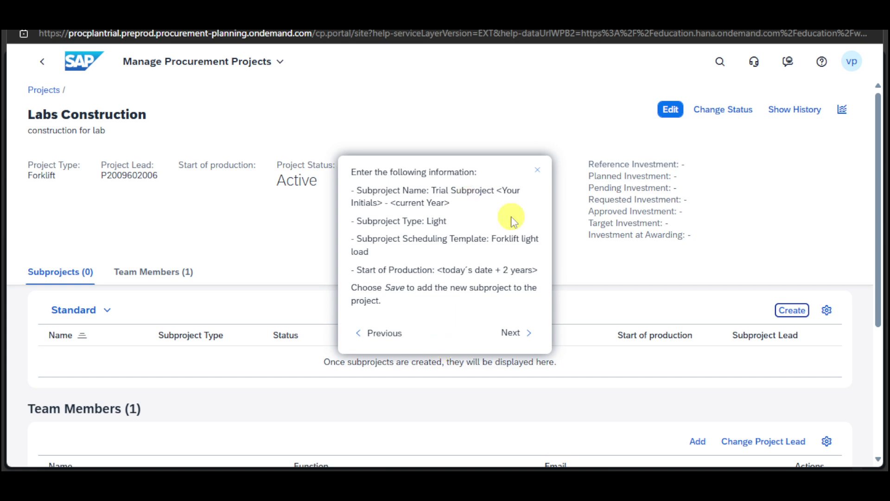
pyautogui.click(537, 169)
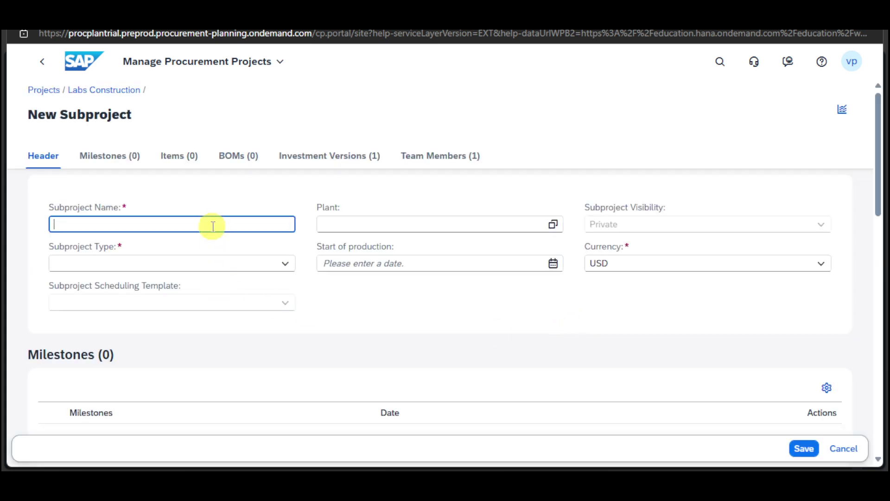
pyautogui.click(213, 226)
pyautogui.write('Receiving Area')
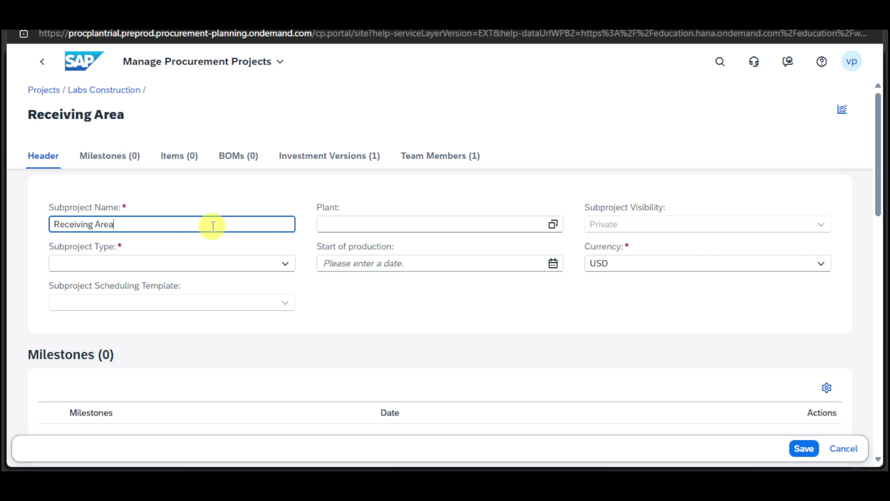
pyautogui.click(204, 264)
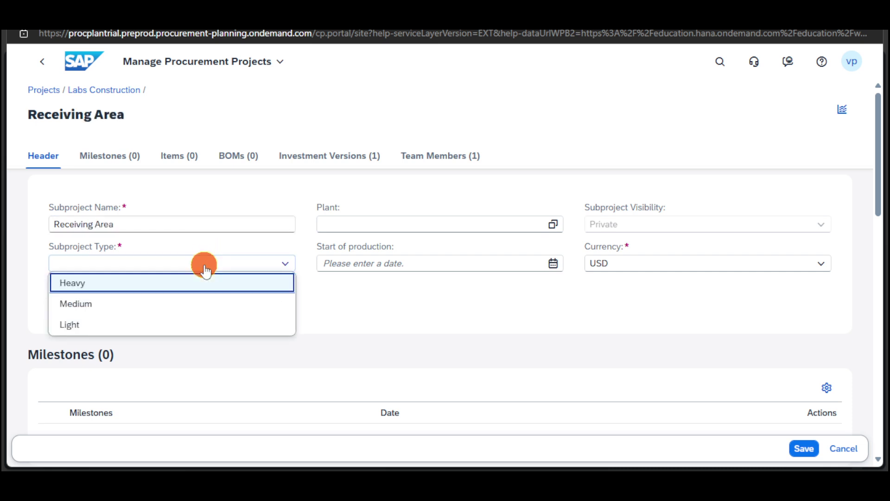
pyautogui.click(188, 304)
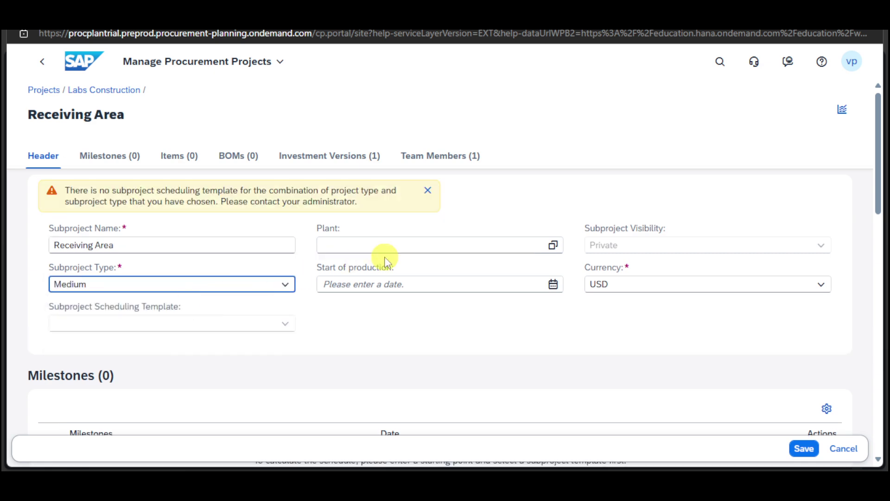
# Assign plant 0001 EUROPE to the subproject and set its start of production to Apr 30, 2025.
pyautogui.click(445, 246)
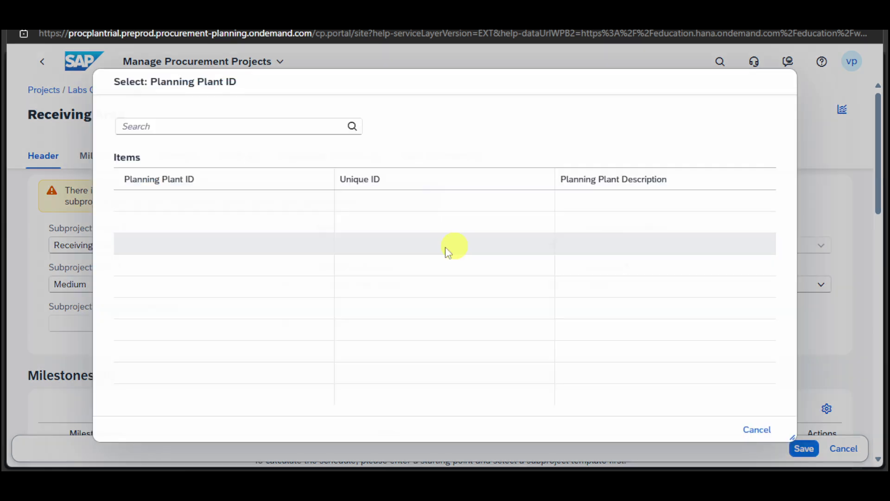
pyautogui.click(274, 223)
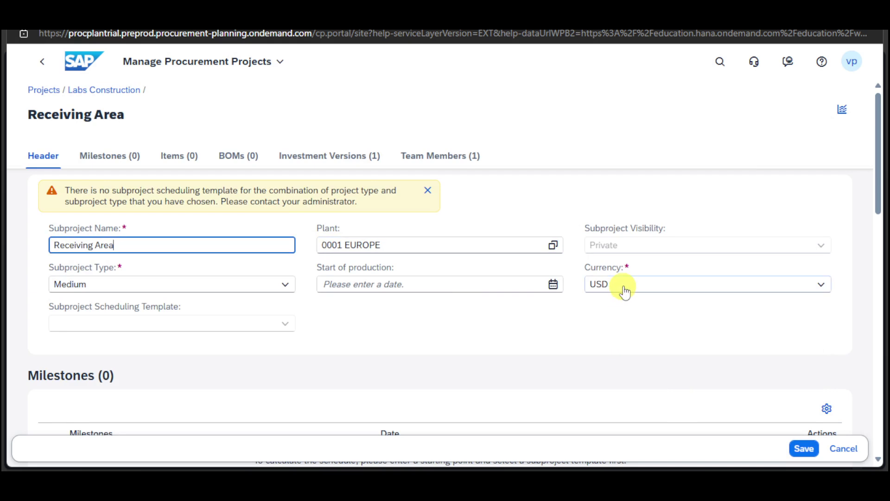
pyautogui.click(432, 284)
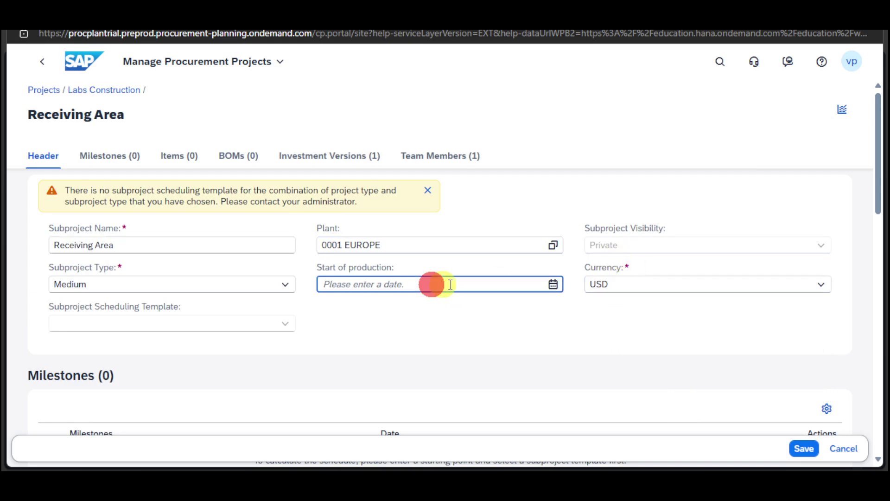
pyautogui.click(553, 285)
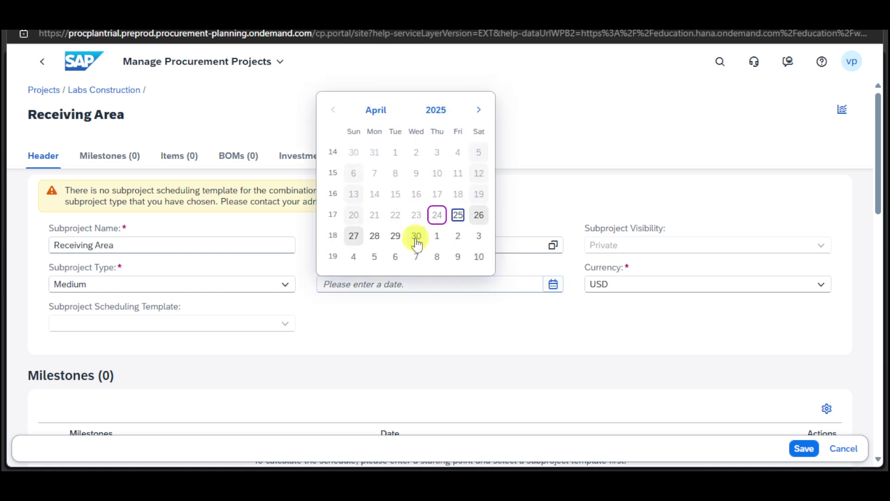
pyautogui.click(425, 242)
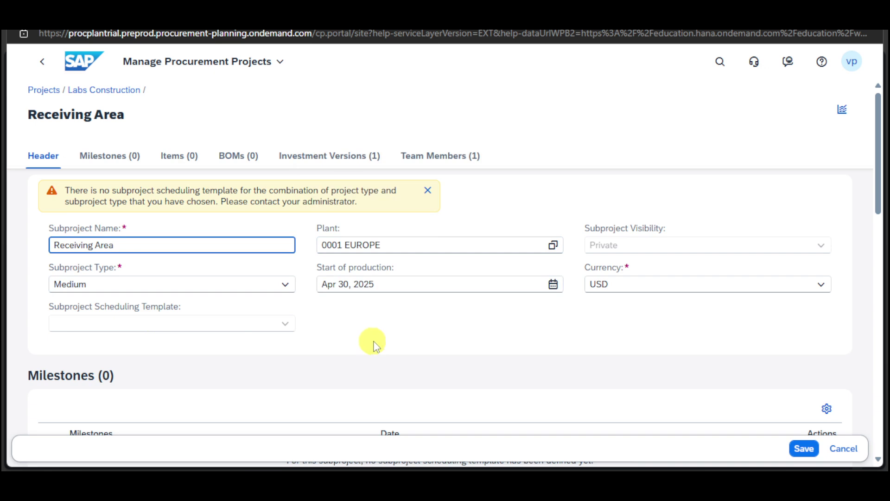
# Check the new subproject's milestones, items and BOMs sections, and save the Receiving Area subproject.
pyautogui.scroll(-3, 446, 331)
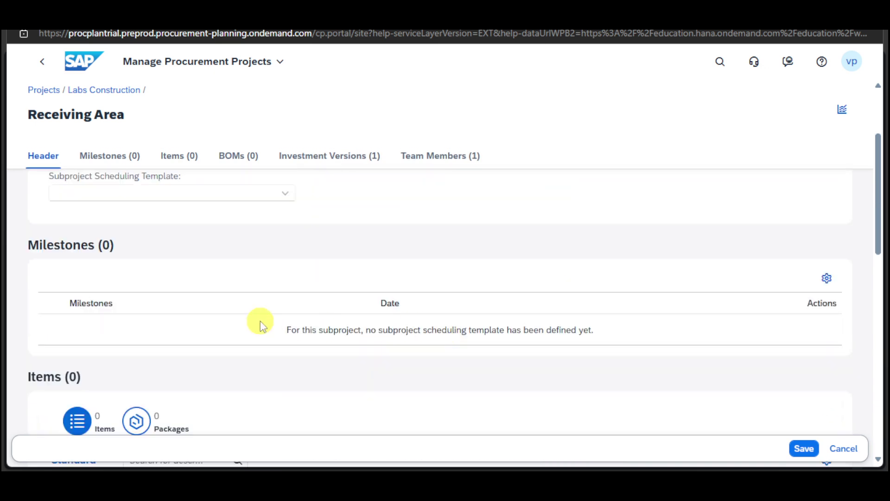
pyautogui.scroll(-5, 260, 321)
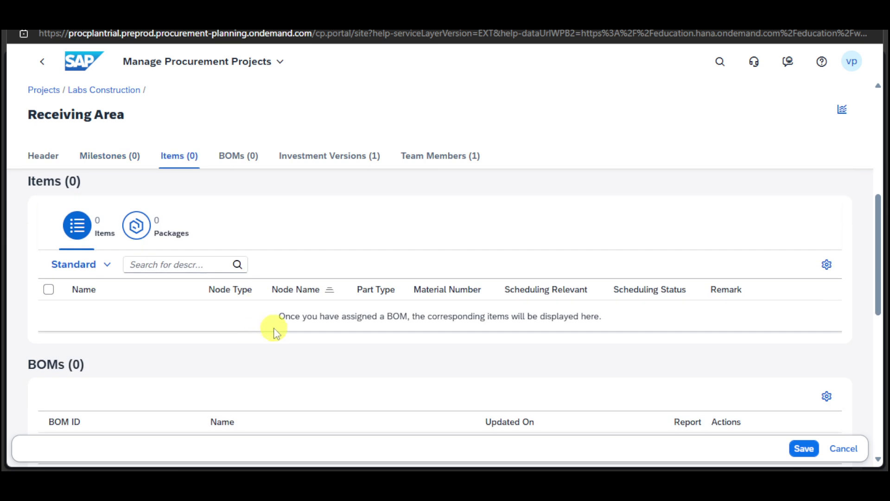
pyautogui.scroll(-3, 274, 332)
pyautogui.scroll(10, 566, 410)
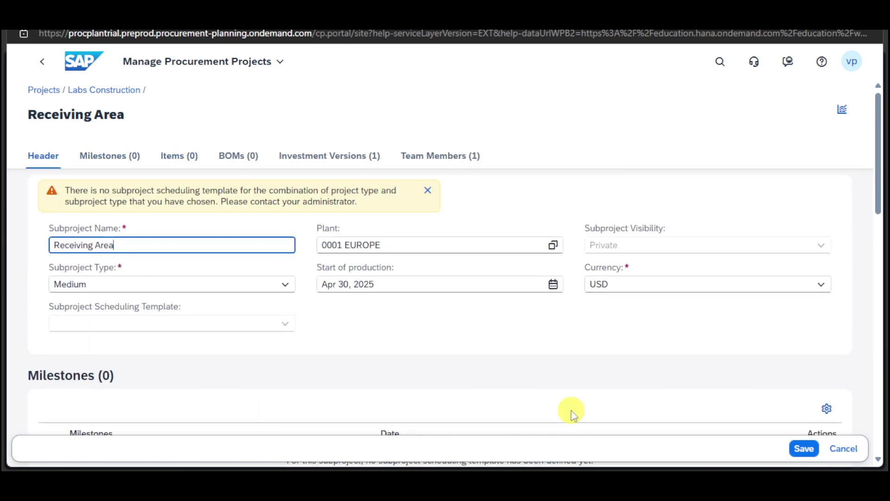
pyautogui.click(804, 449)
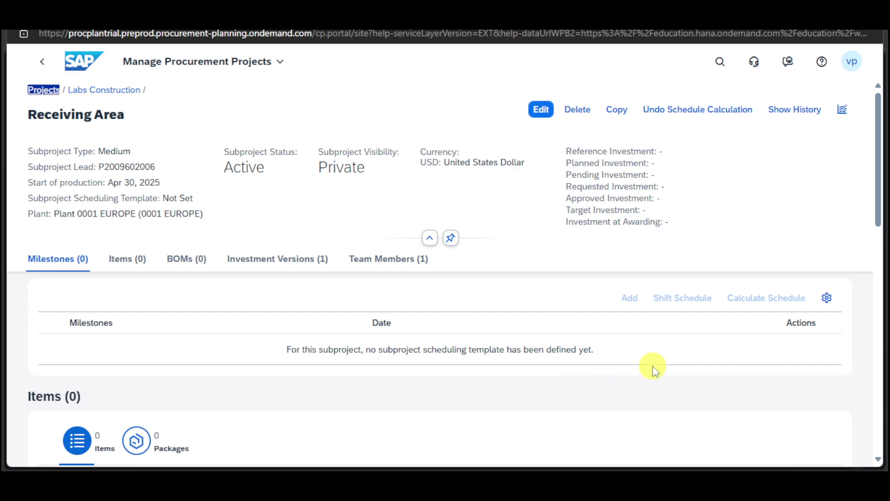
# Review the saved Receiving Area subproject's details, then list all projects in the project overview.
pyautogui.scroll(-3, 272, 312)
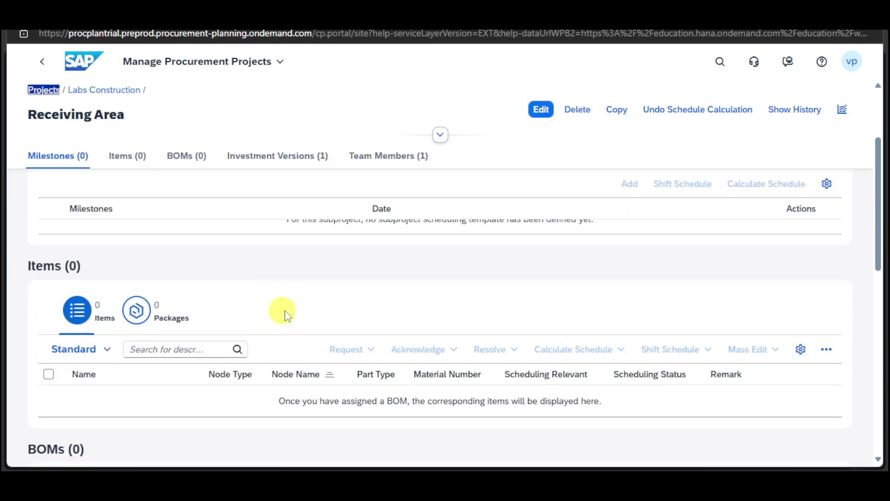
pyautogui.scroll(3, 614, 307)
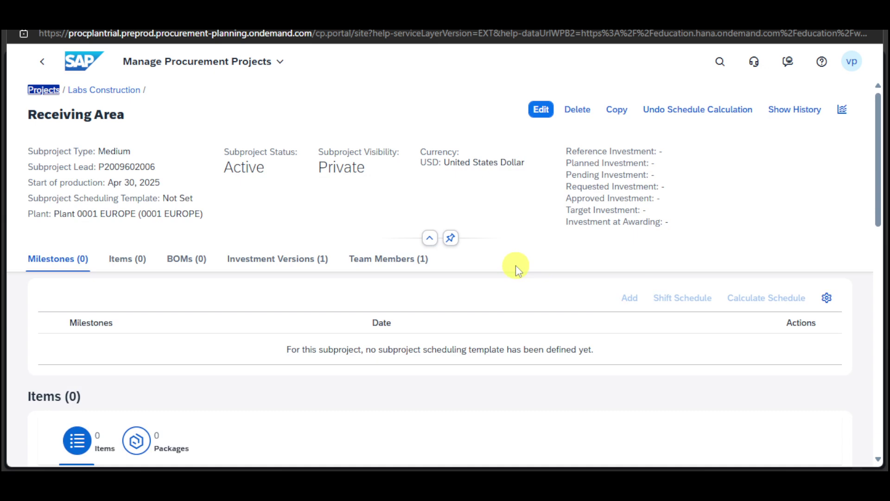
pyautogui.scroll(-3, 261, 279)
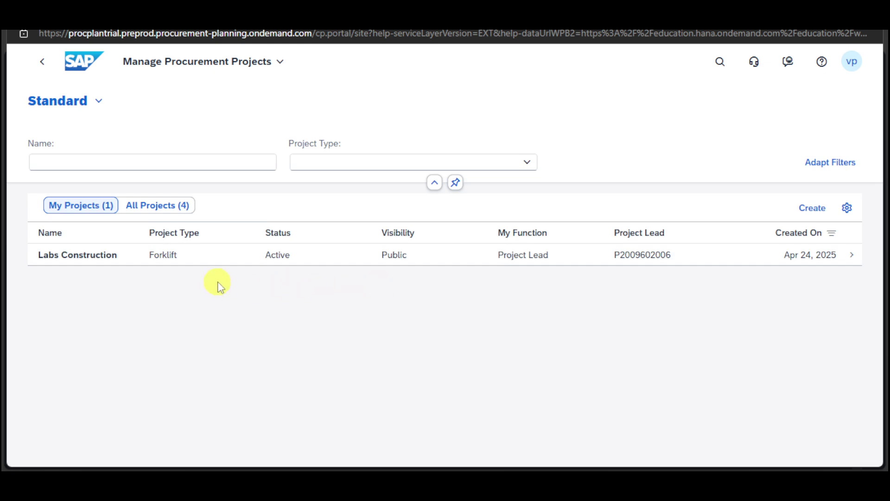
pyautogui.click(171, 214)
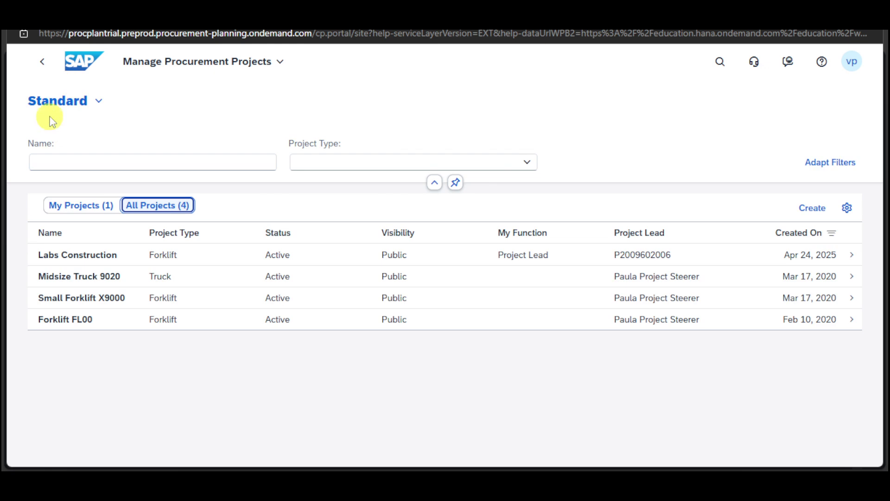
# Go back to the Procurement Planning home page, open Procurement Project Analysis and dismiss the update announcement.
pyautogui.click(42, 64)
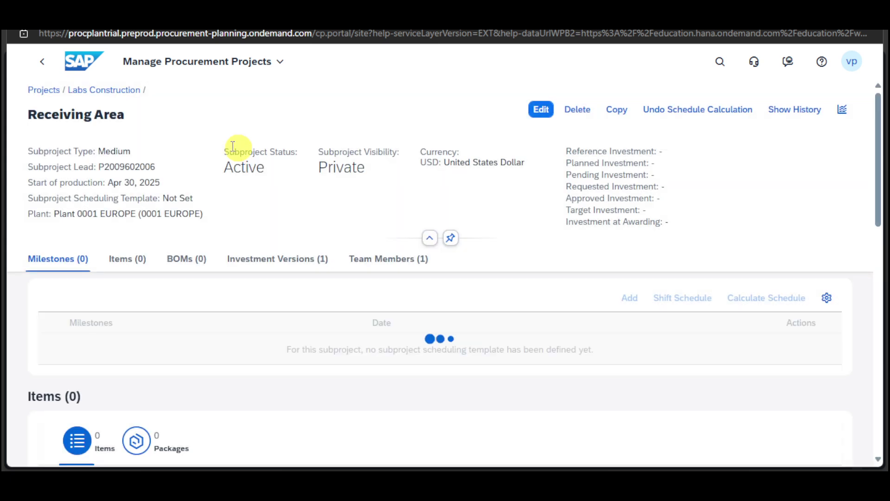
pyautogui.click(46, 64)
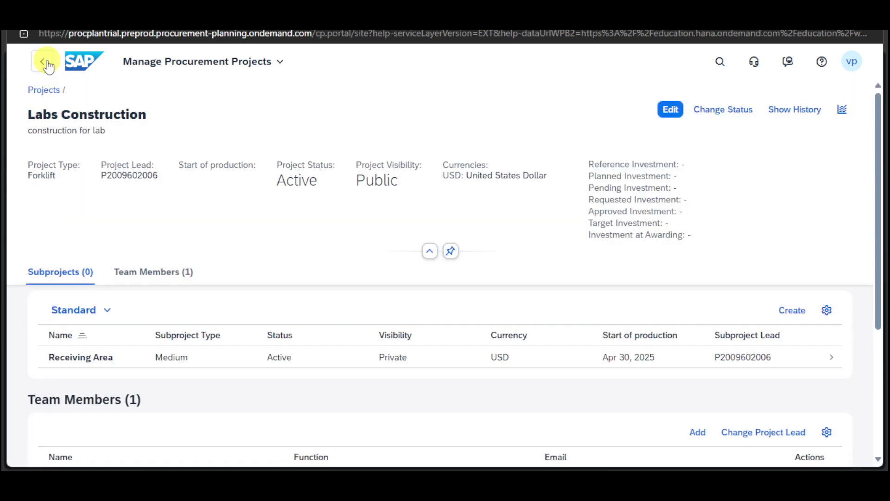
pyautogui.click(42, 70)
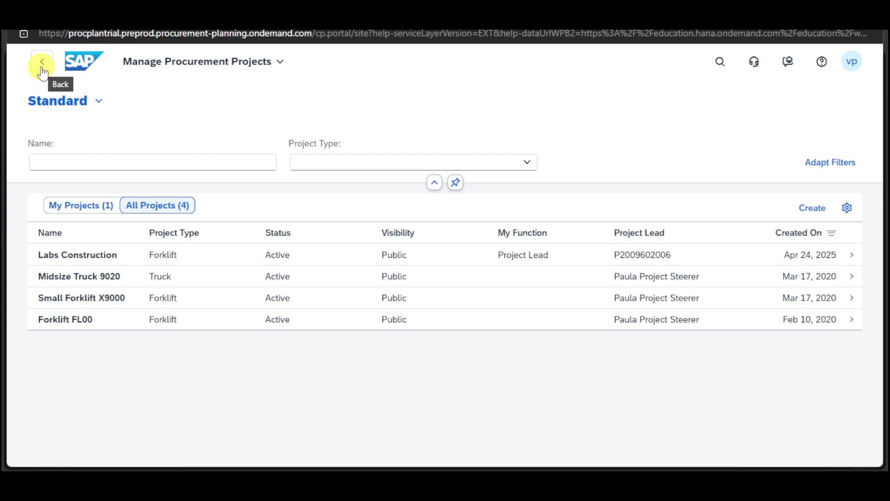
pyautogui.click(85, 103)
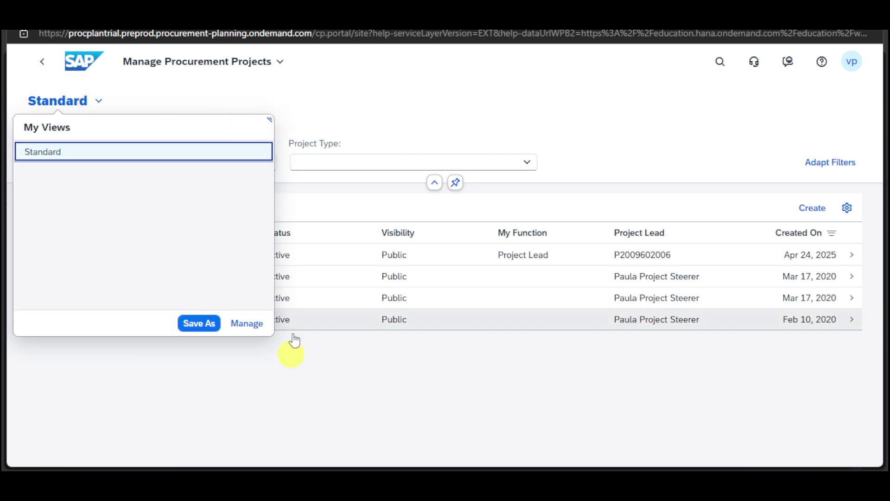
pyautogui.click(249, 365)
pyautogui.click(43, 64)
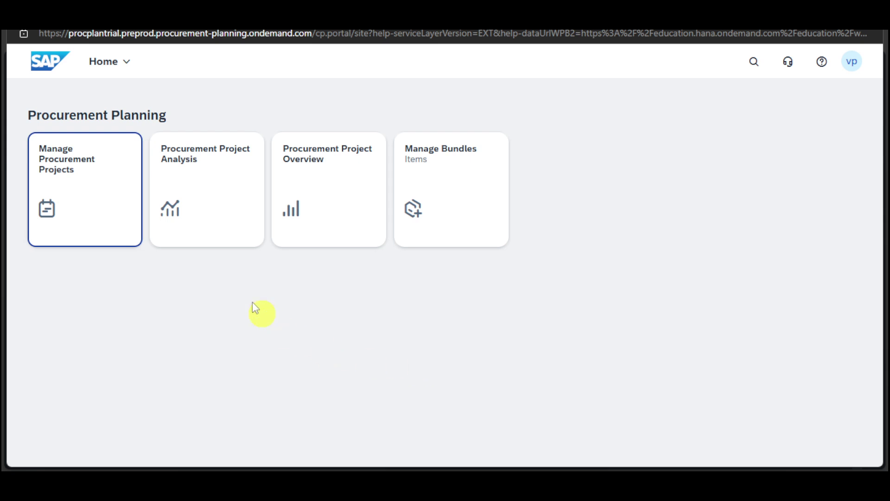
pyautogui.click(215, 216)
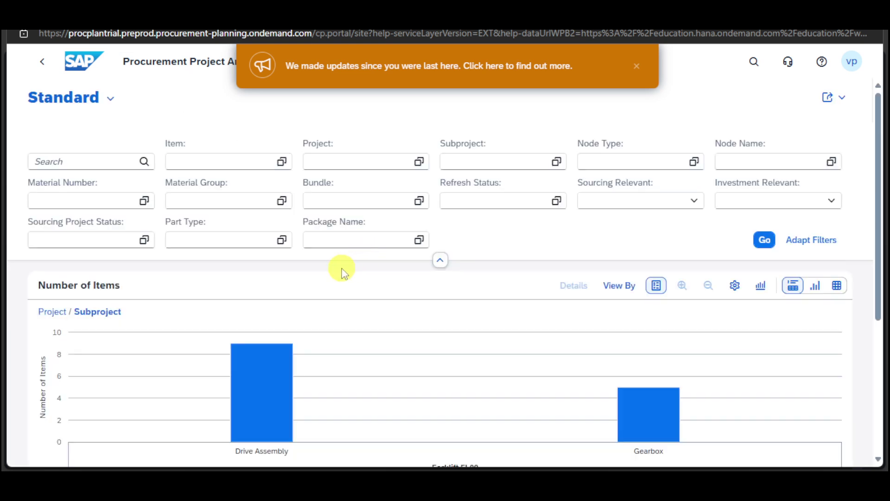
pyautogui.click(637, 69)
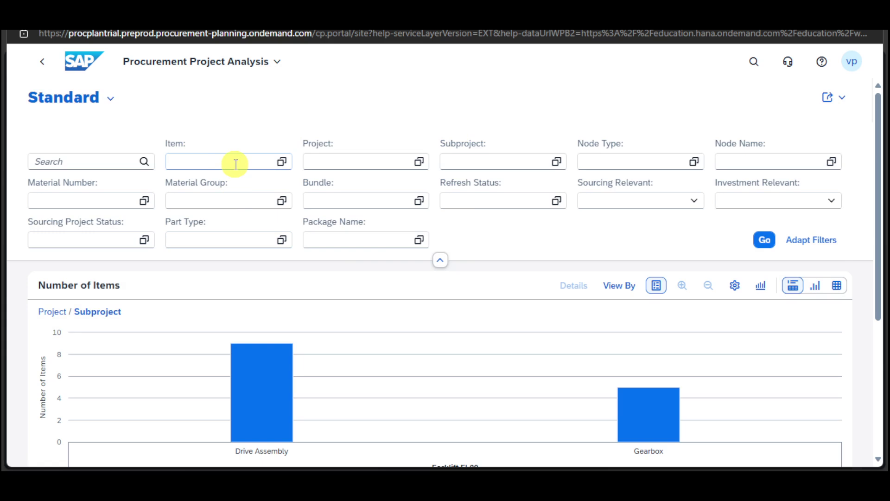
# Select Midsize Truck 9020 as the project filter for the analysis.
pyautogui.click(342, 163)
pyautogui.click(420, 163)
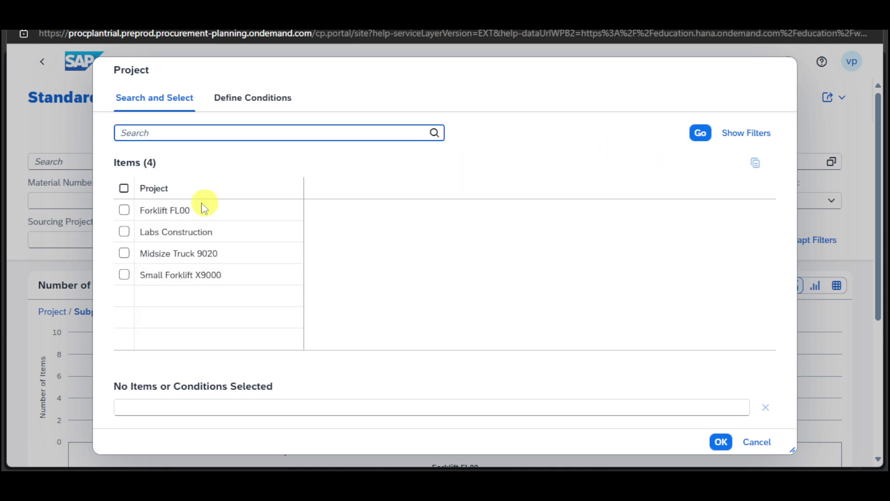
pyautogui.click(126, 254)
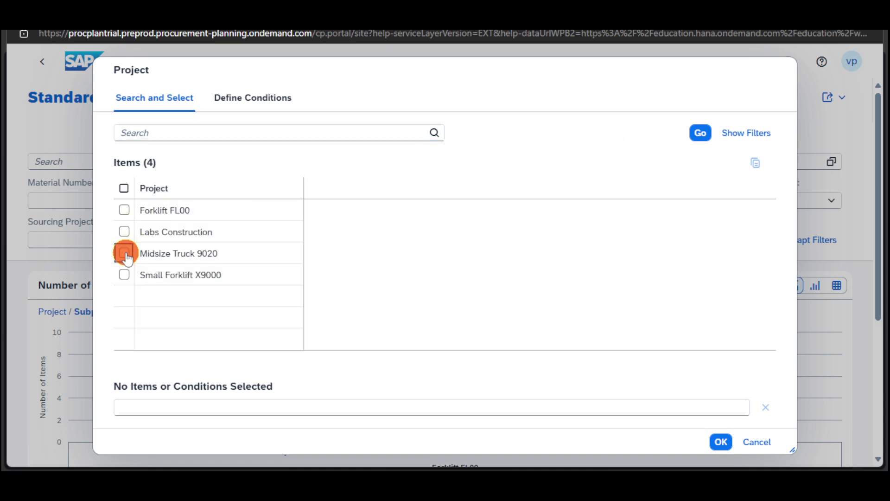
pyautogui.click(720, 442)
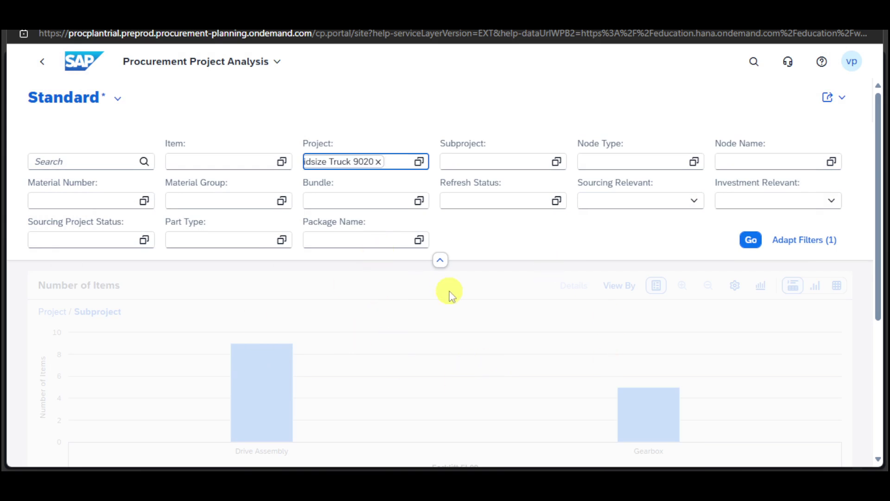
pyautogui.scroll(-5, 560, 349)
pyautogui.scroll(5, 560, 349)
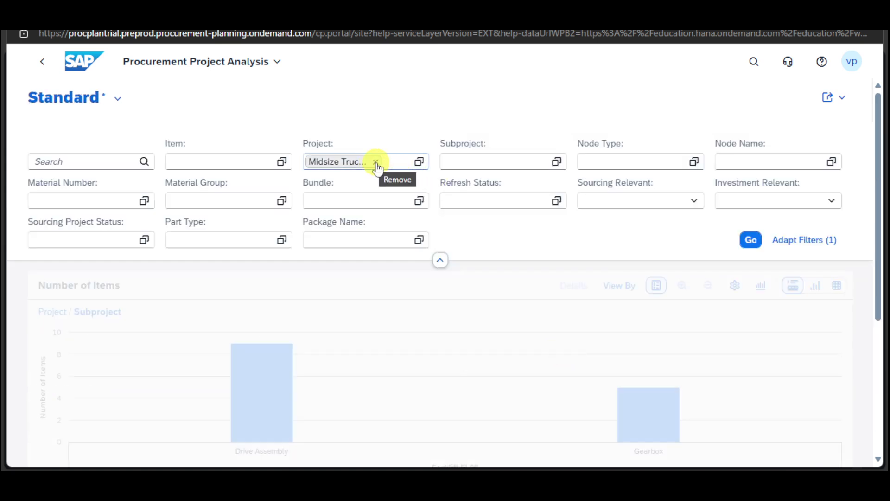
# Remove the Midsize Truck 9020 project filter and reload the analysis for all projects.
pyautogui.click(375, 162)
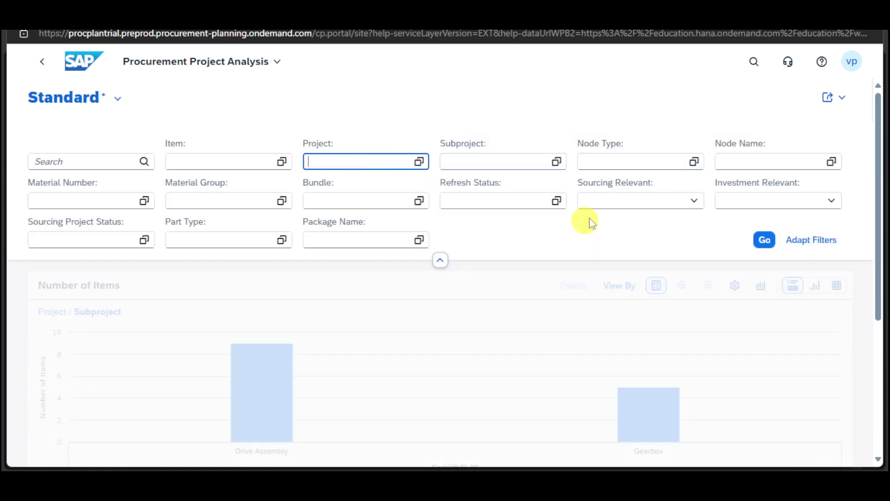
pyautogui.click(764, 238)
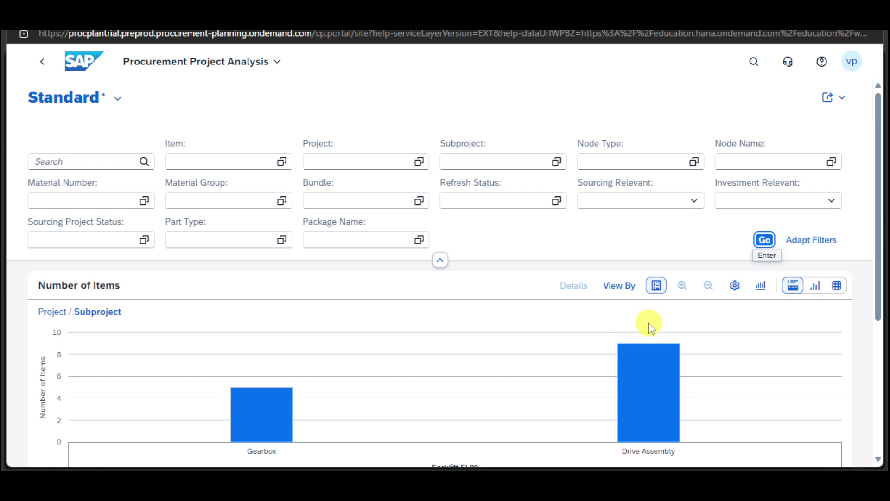
# Examine the Number of Items chart, the Gearbox bar's details and the item table beneath it.
pyautogui.scroll(-1, 655, 323)
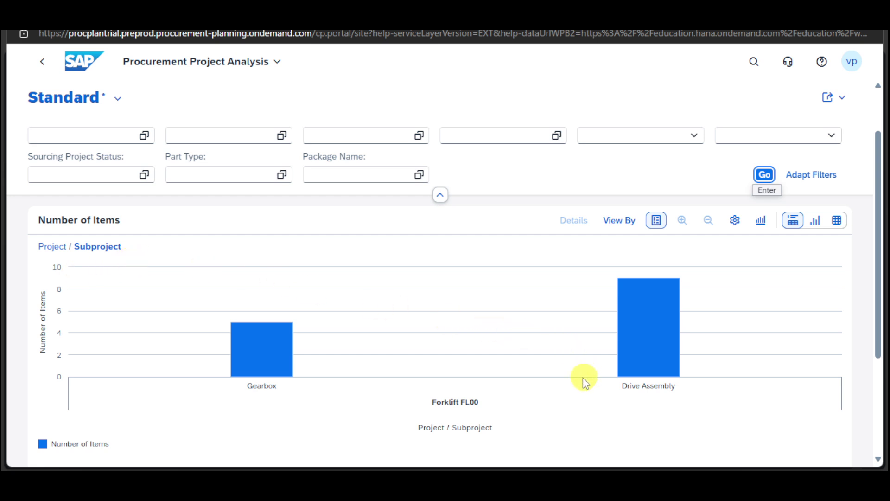
pyautogui.click(243, 353)
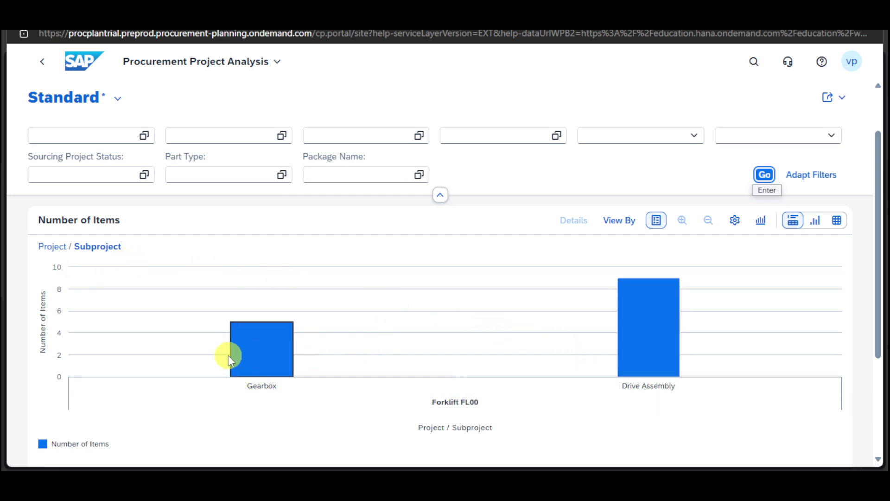
pyautogui.scroll(-5, 252, 353)
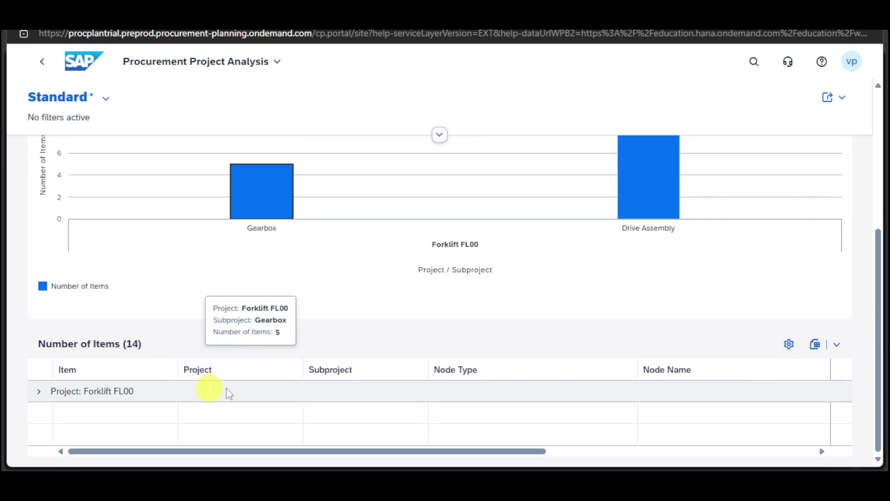
pyautogui.scroll(5, 714, 393)
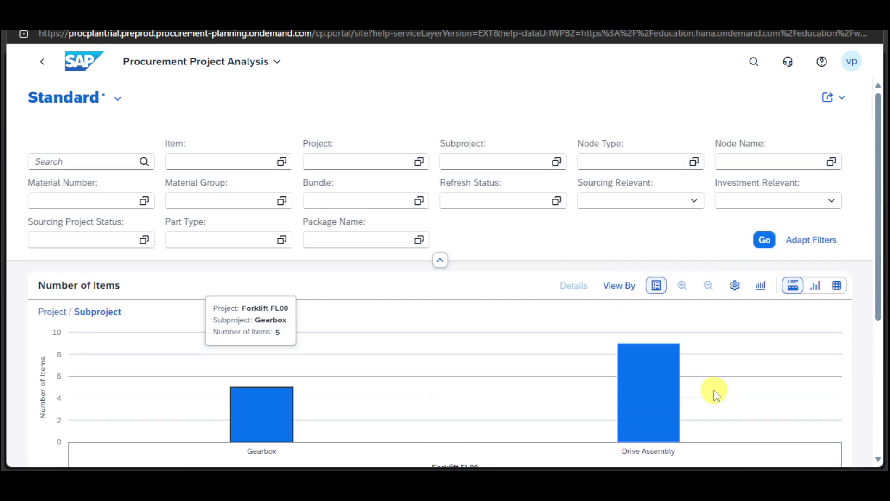
# Compare the chart-only and table-only views of Number of Items, and return to the combined chart and table view.
pyautogui.scroll(-5, 714, 392)
pyautogui.moveTo(431, 462); pyautogui.dragTo(713, 466)
pyautogui.scroll(5, 724, 339)
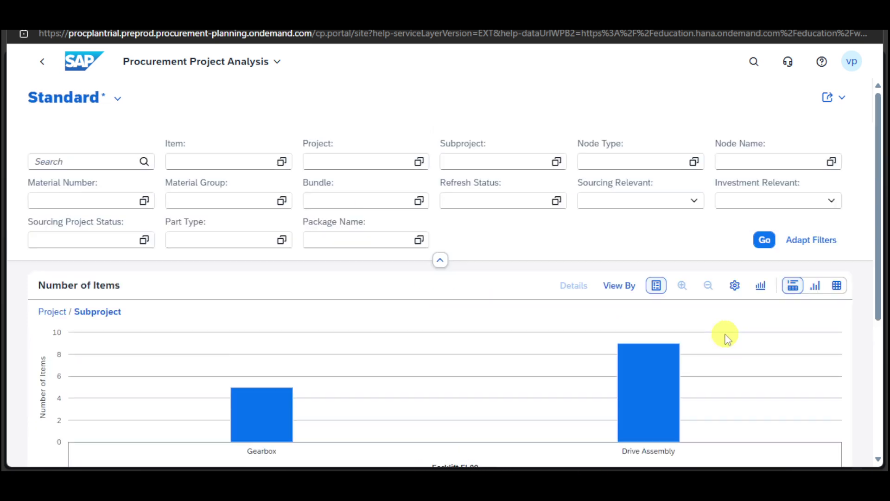
pyautogui.click(820, 292)
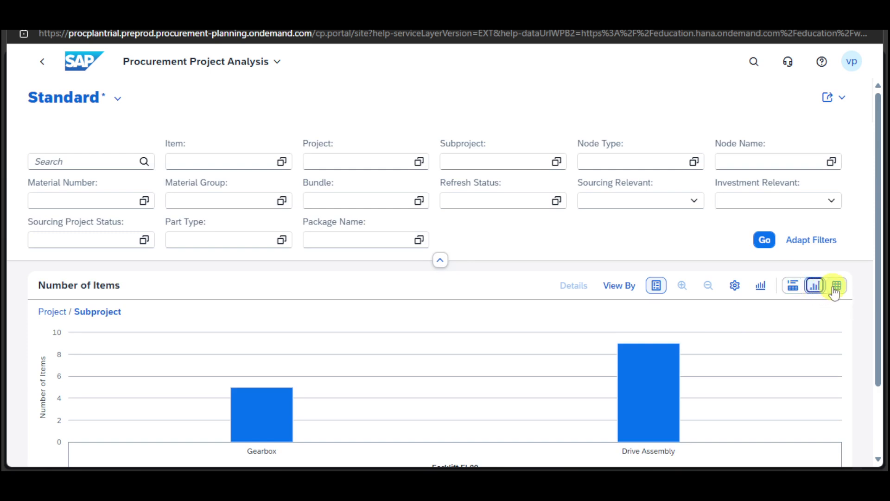
pyautogui.click(836, 288)
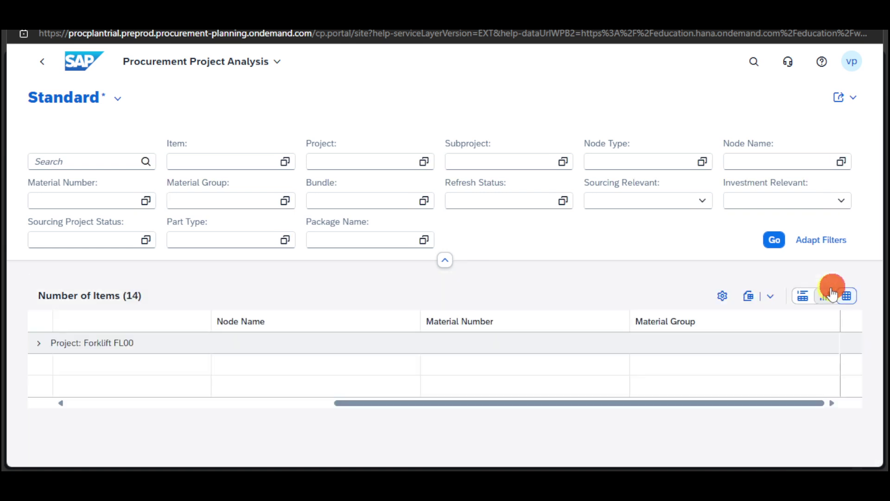
pyautogui.click(820, 295)
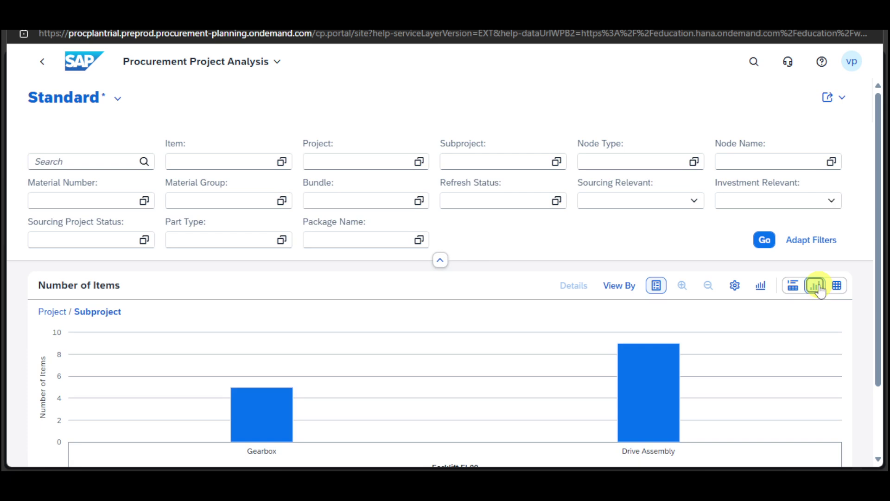
pyautogui.click(794, 291)
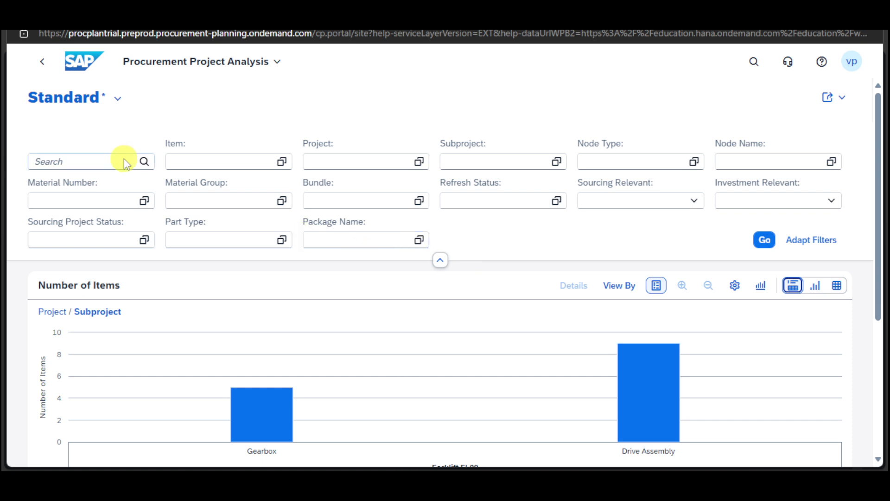
# Return to the Procurement Planning home page, open Procurement Project Overview and examine its cards down to Workflow Status.
pyautogui.hotkey('alt', 'Left')
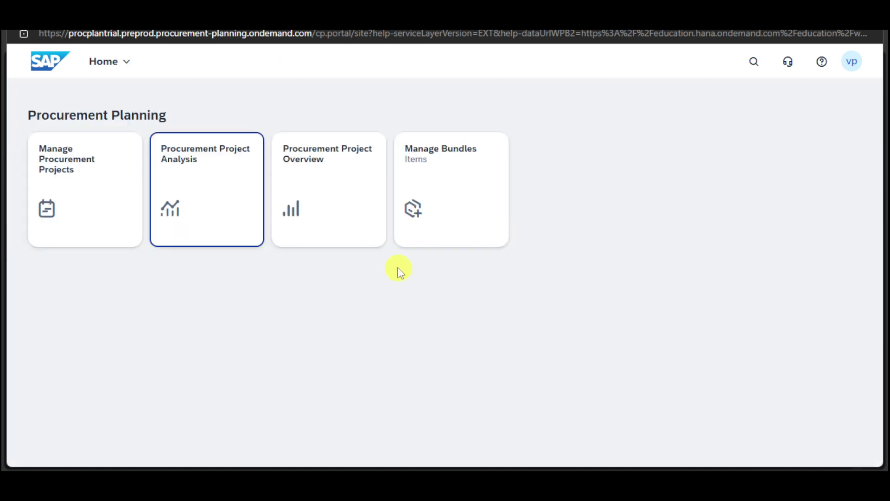
pyautogui.click(342, 195)
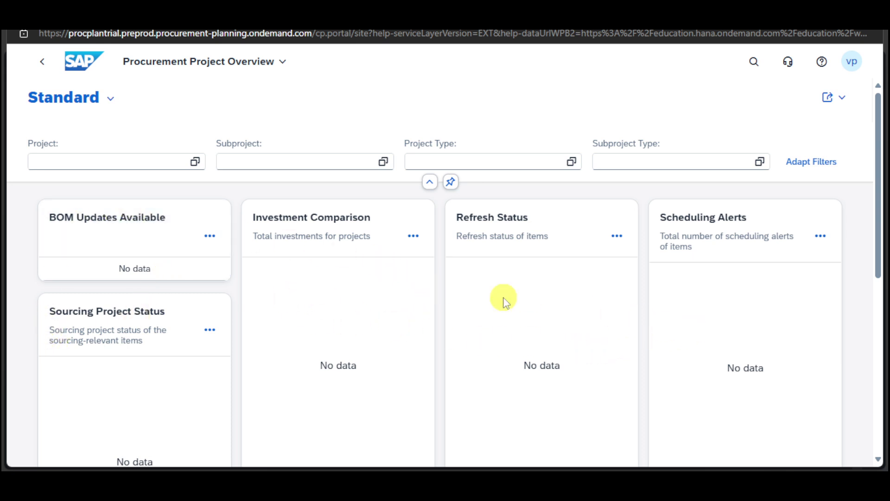
pyautogui.scroll(-1, 504, 301)
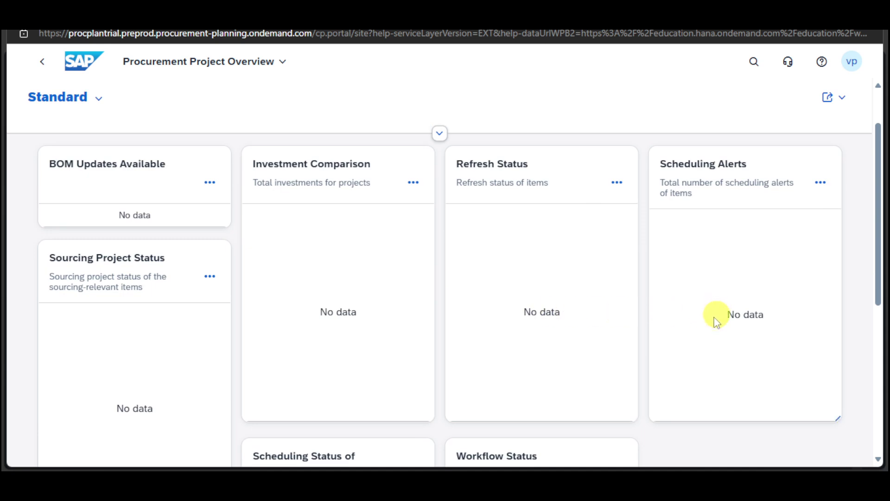
pyautogui.scroll(-2, 185, 344)
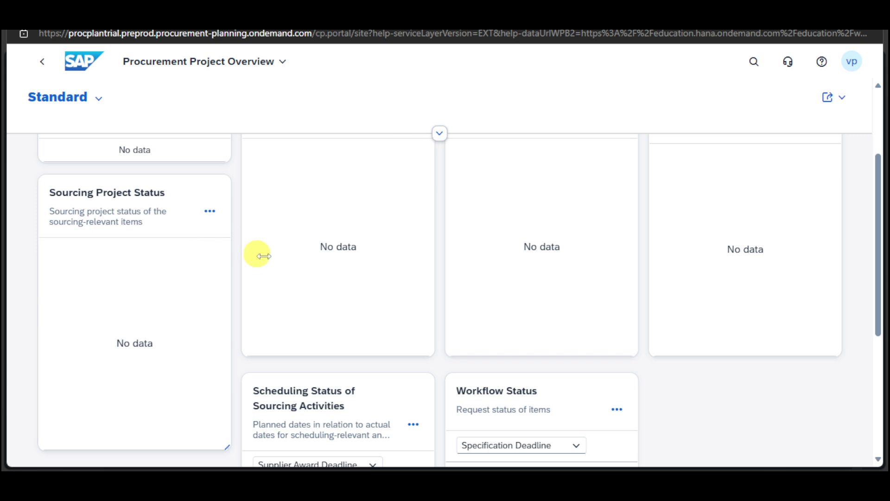
pyautogui.scroll(-5, 258, 255)
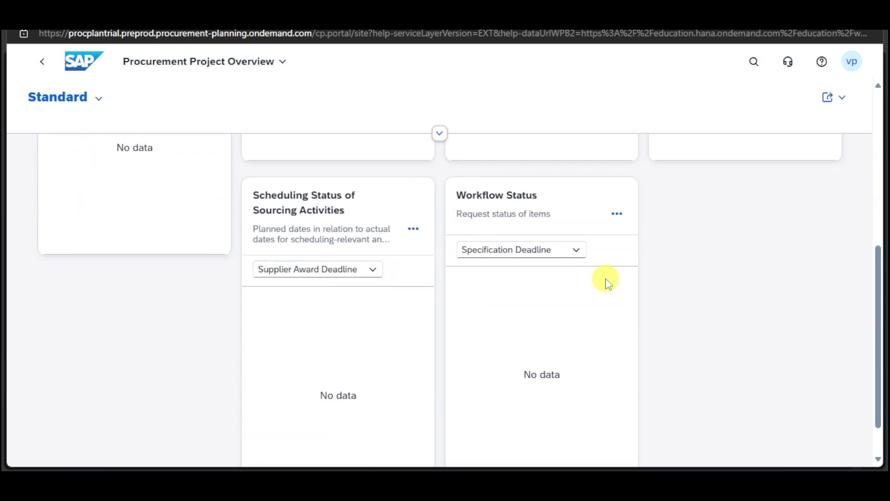
pyautogui.scroll(-1, 427, 302)
pyautogui.scroll(10, 719, 291)
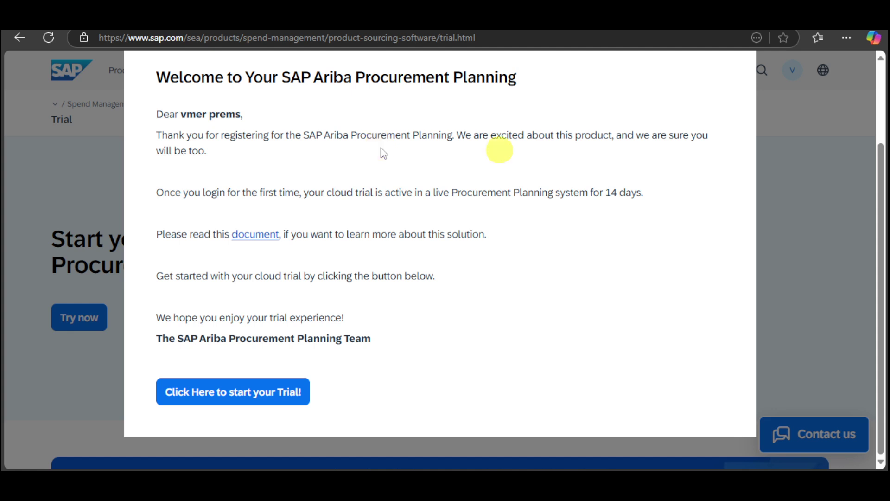
# Close the welcome message on the SAP Ariba Procurement Planning free trial web page.
pyautogui.click(789, 197)
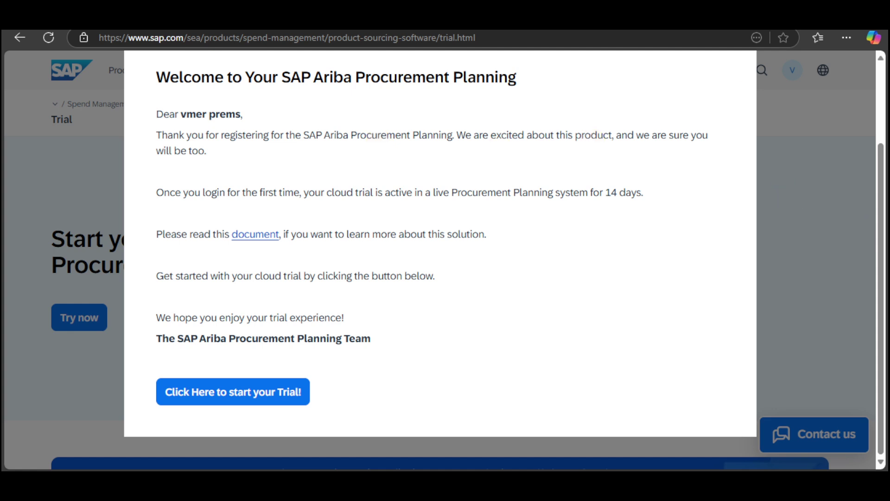
pyautogui.scroll(2, 592, 152)
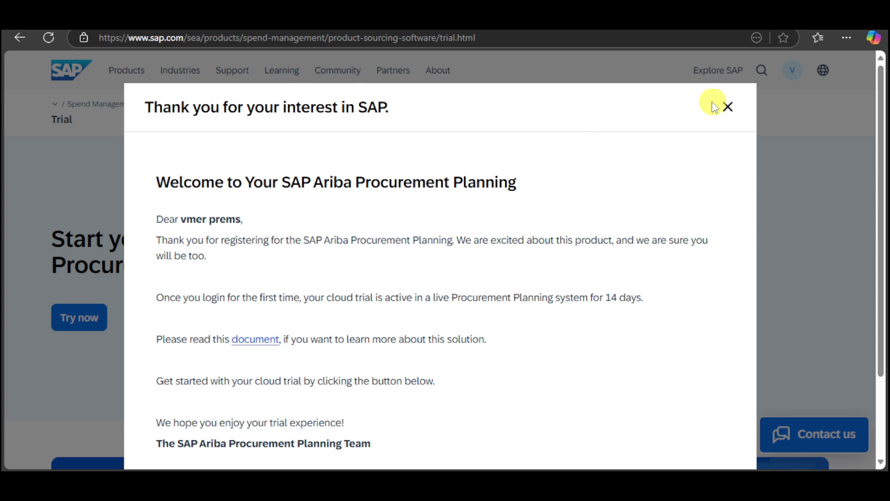
pyautogui.click(728, 108)
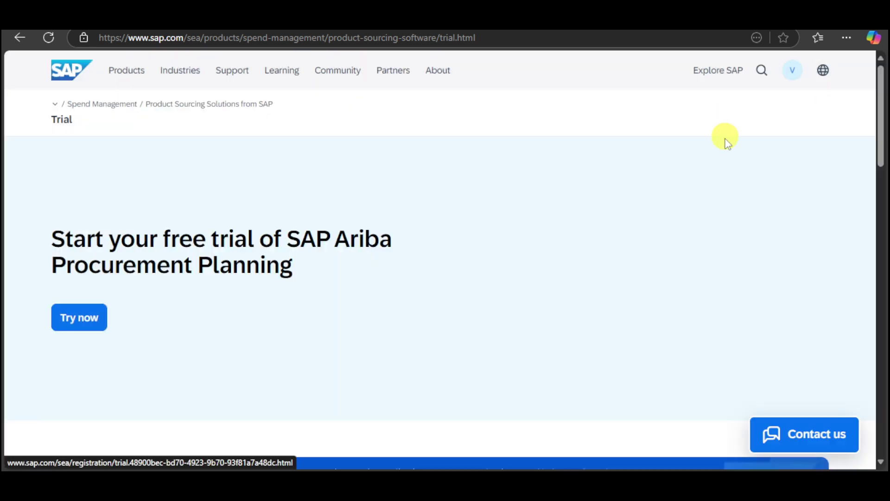